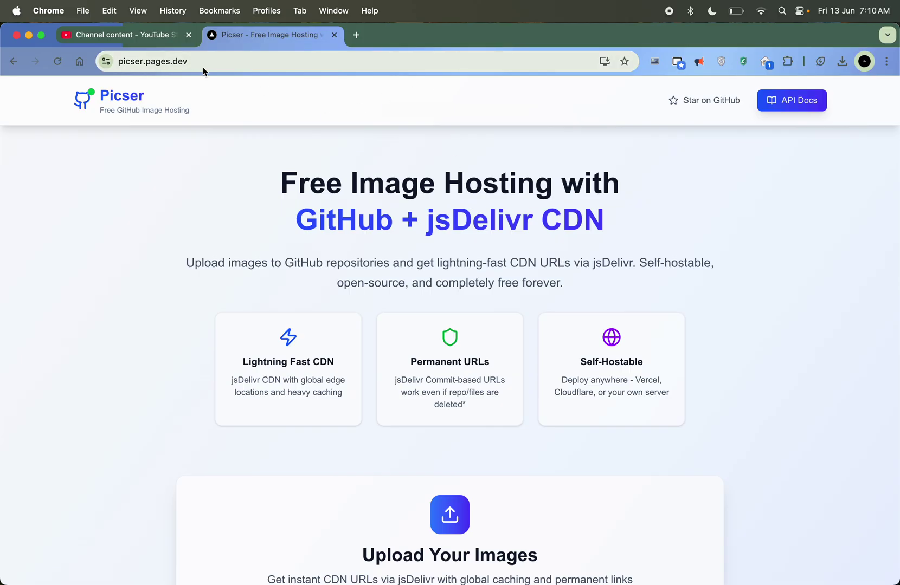
# - Upload the newest downloaded 2.29 MB PNG to Picser from Chrome's Downloads panel
pyautogui.scroll(-5, 466, 303)
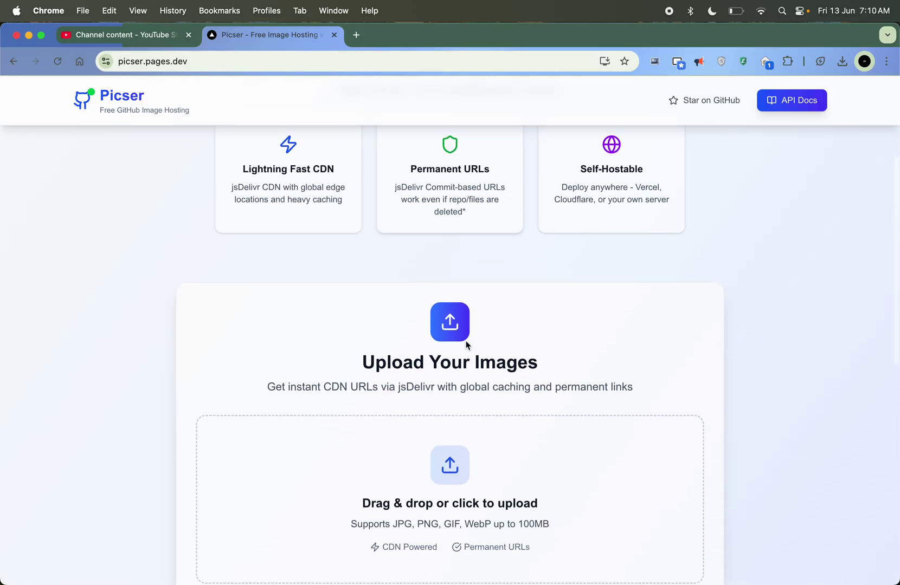
pyautogui.scroll(-4, 412, 504)
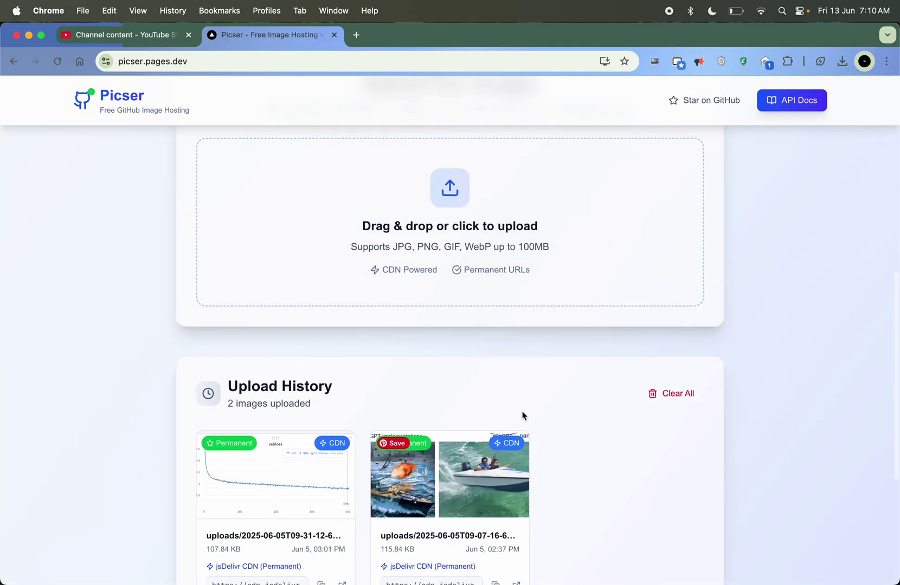
pyautogui.scroll(2, 522, 416)
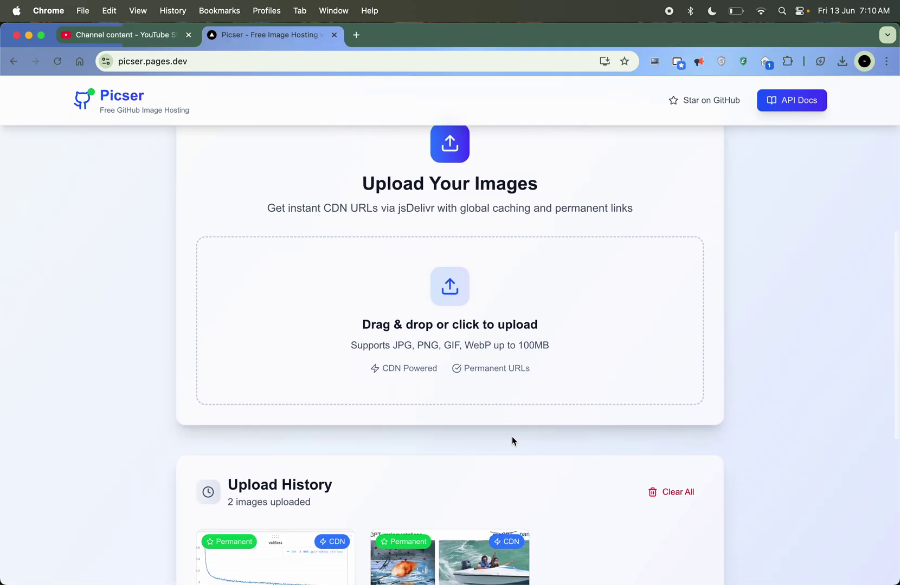
pyautogui.click(846, 64)
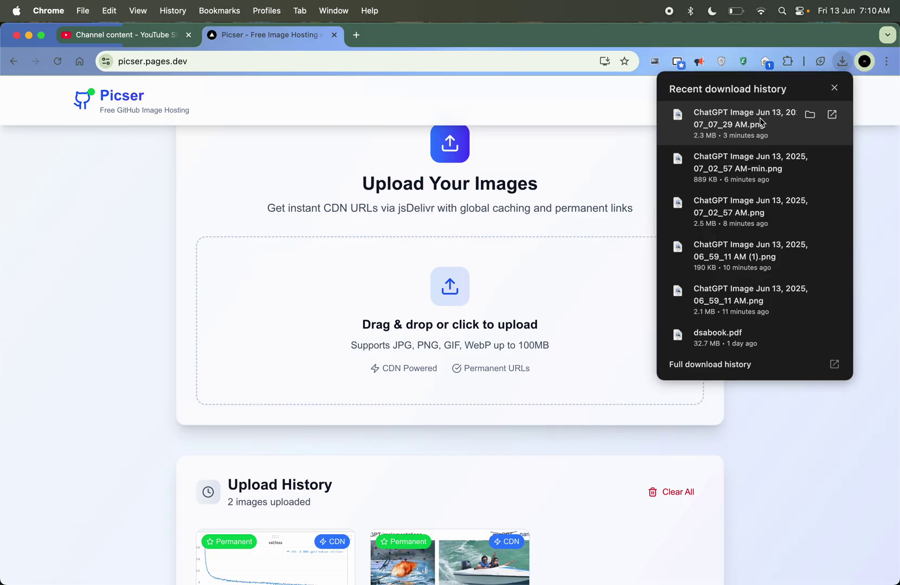
pyautogui.moveTo(761, 123); pyautogui.dragTo(460, 346)
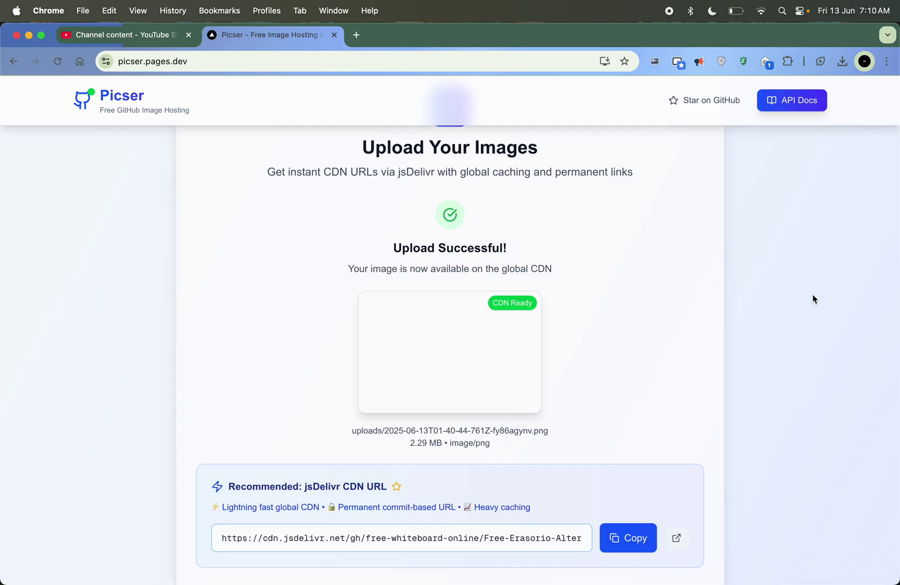
pyautogui.scroll(-3, 761, 360)
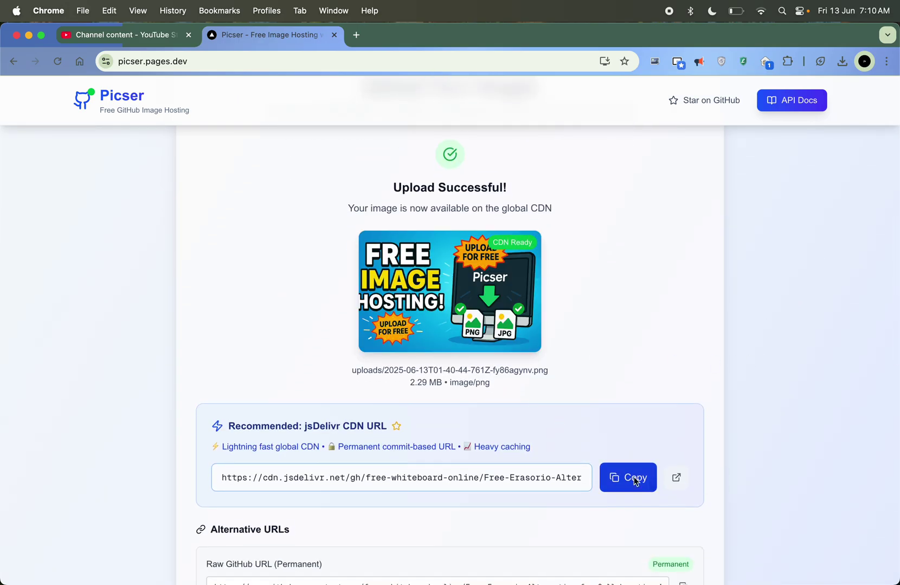
# - Copy the jsDelivr CDN URL, load it in a new tab and reload to display the image
pyautogui.click(636, 482)
pyautogui.press('super+t')
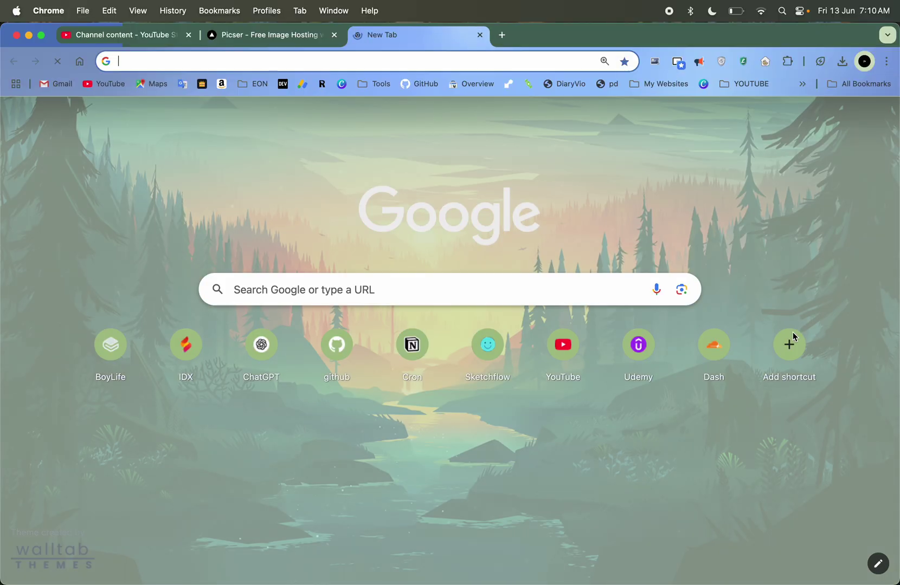
pyautogui.press('super+v')
pyautogui.press('Return')
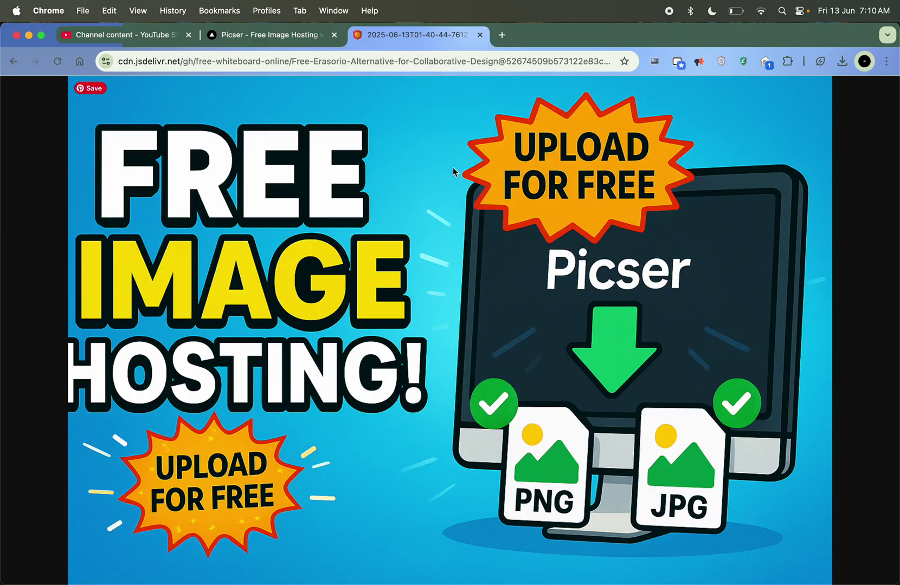
pyautogui.press('super+r')
pyautogui.press('super+r')
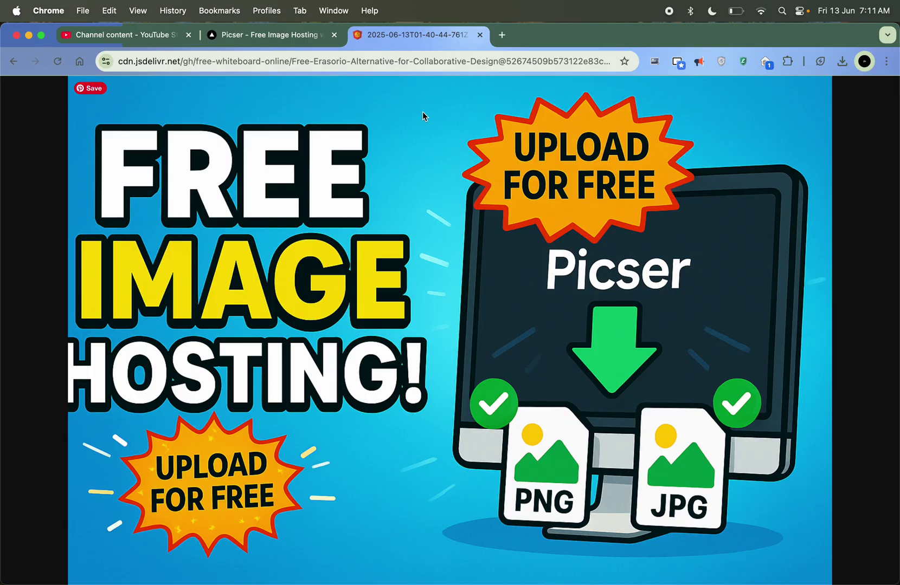
# - Open jsDelivr's Migrating from GitHub to jsDelivr page (jsdelivr.com/github) in a new tab
pyautogui.press('super+t')
pyautogui.write('jsde')
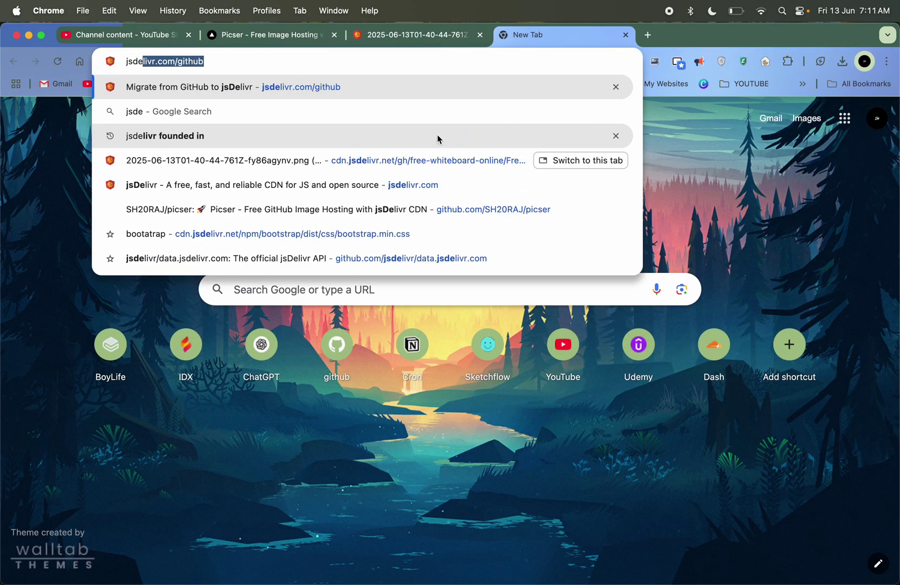
pyautogui.press('Return')
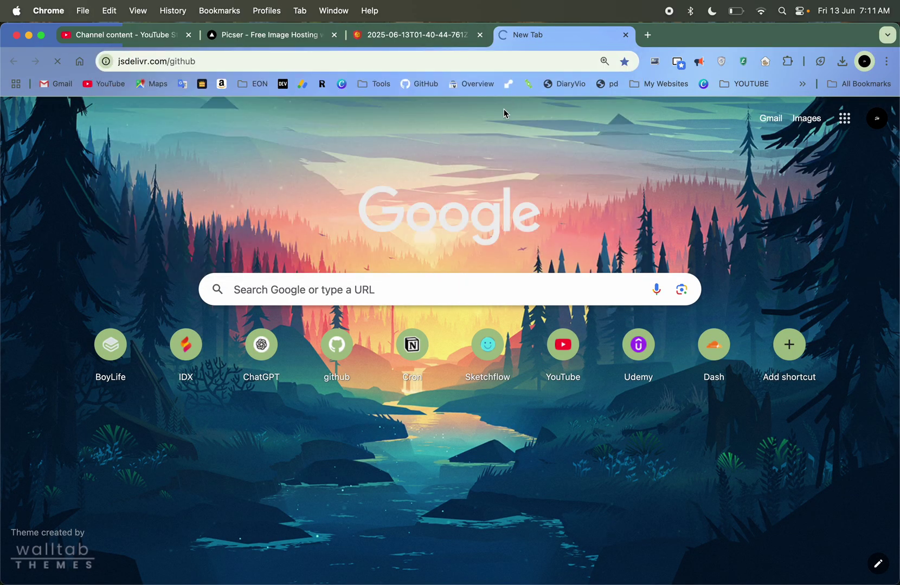
# - Open the suggested GitHub profile address in another new tab
pyautogui.press('super+t')
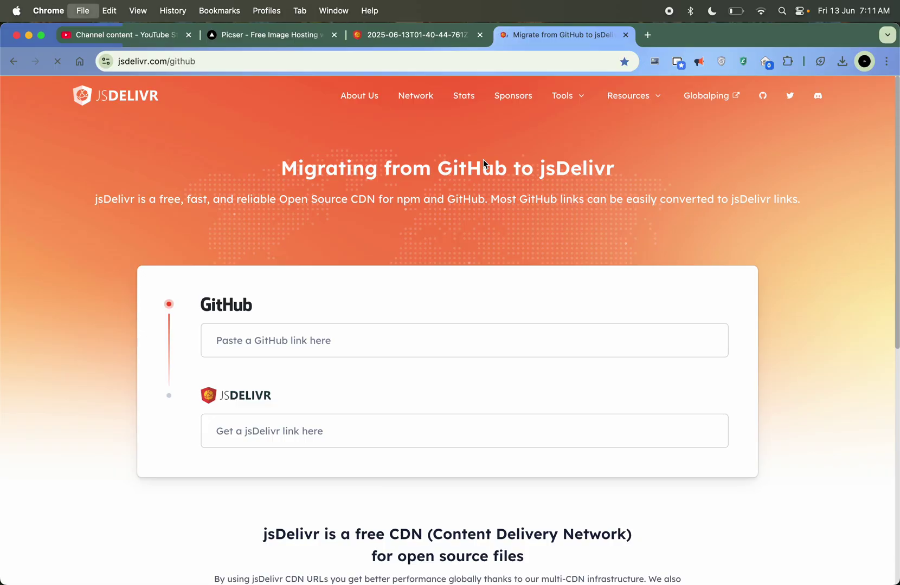
pyautogui.write('gi')
pyautogui.press('Return')
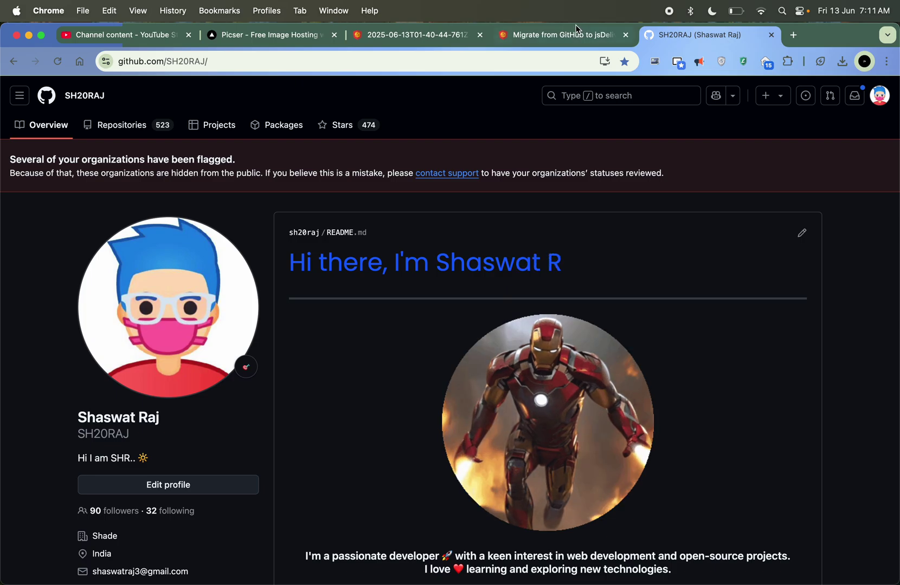
# - Check the GitHub link field on the jsDelivr converter page, ending on the GitHub profile
pyautogui.click(544, 37)
pyautogui.scroll(-5, 427, 272)
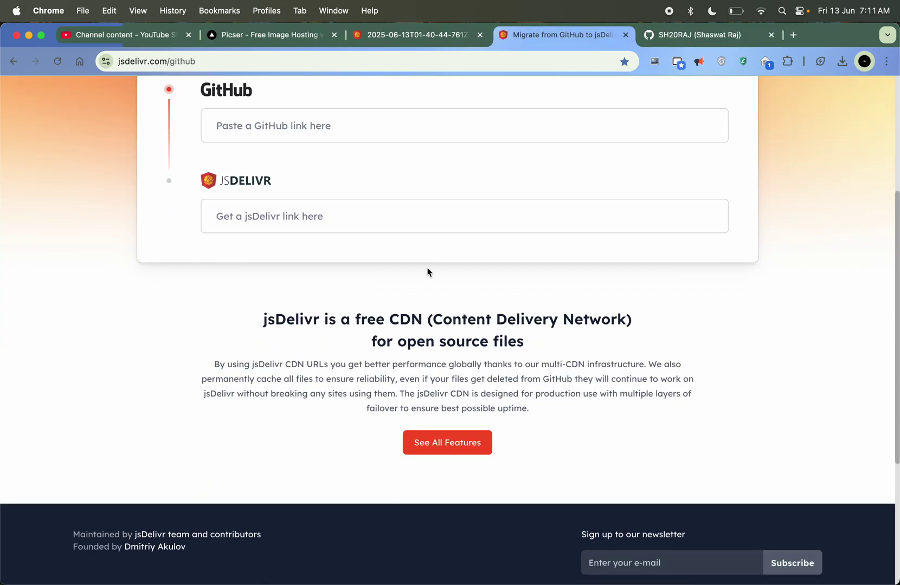
pyautogui.scroll(5, 590, 329)
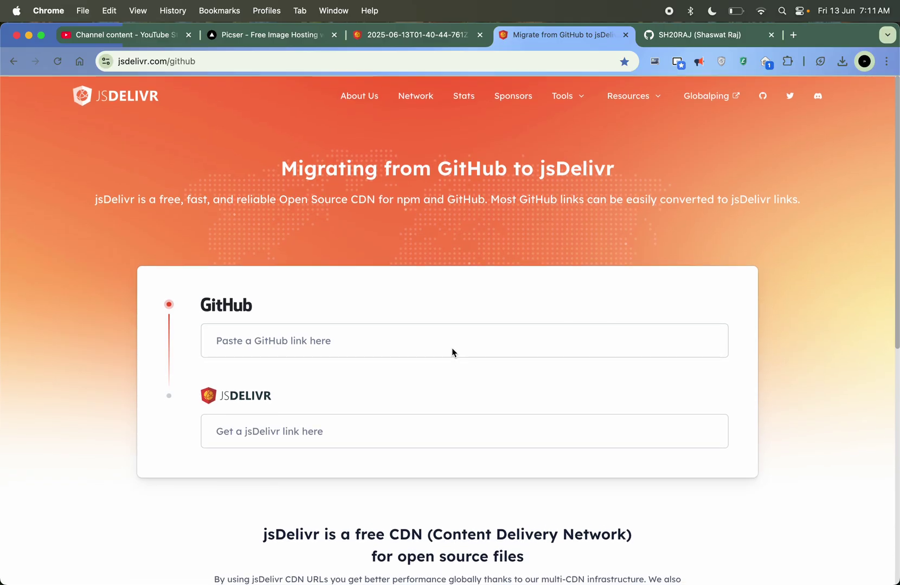
pyautogui.click(447, 341)
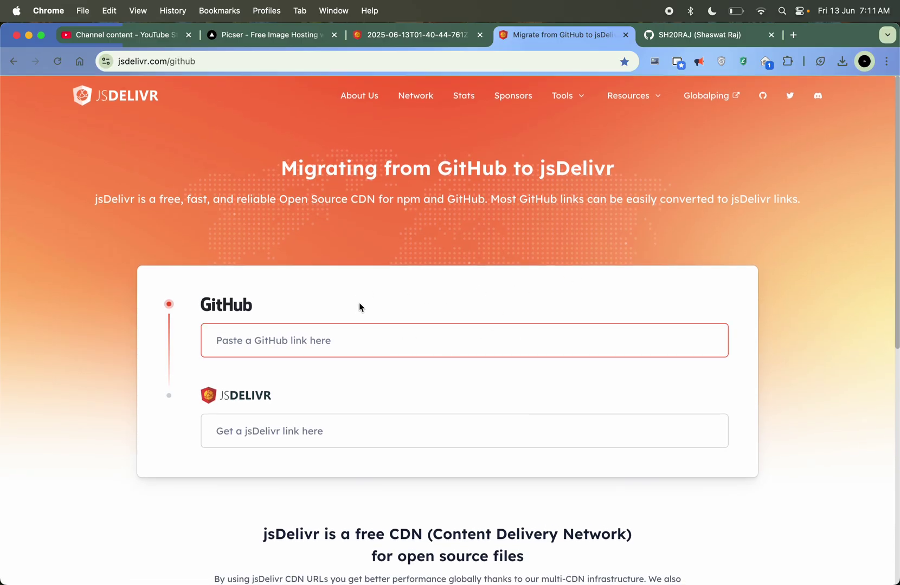
pyautogui.click(707, 37)
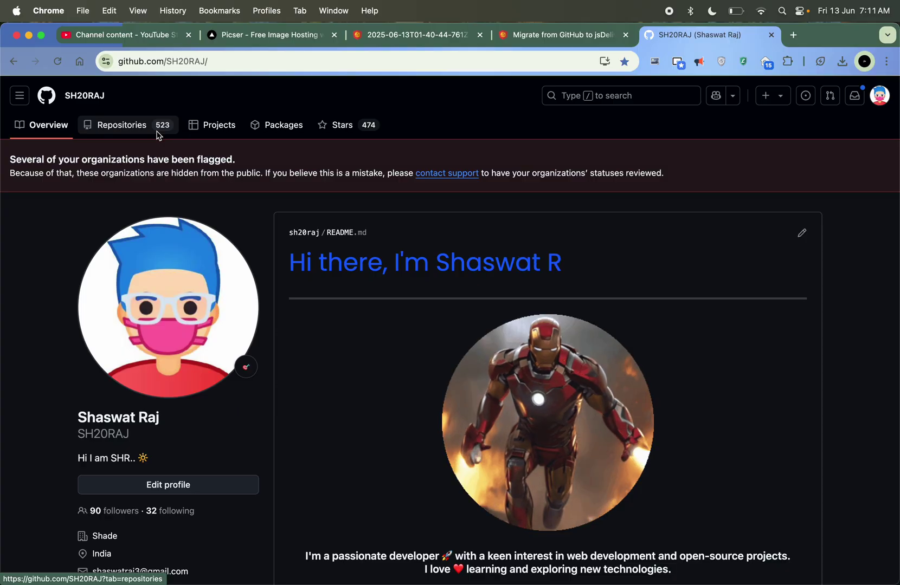
# - Open icons/android-icon-192x192.png in the profile repository and glance at its file options
pyautogui.scroll(-1, 547, 303)
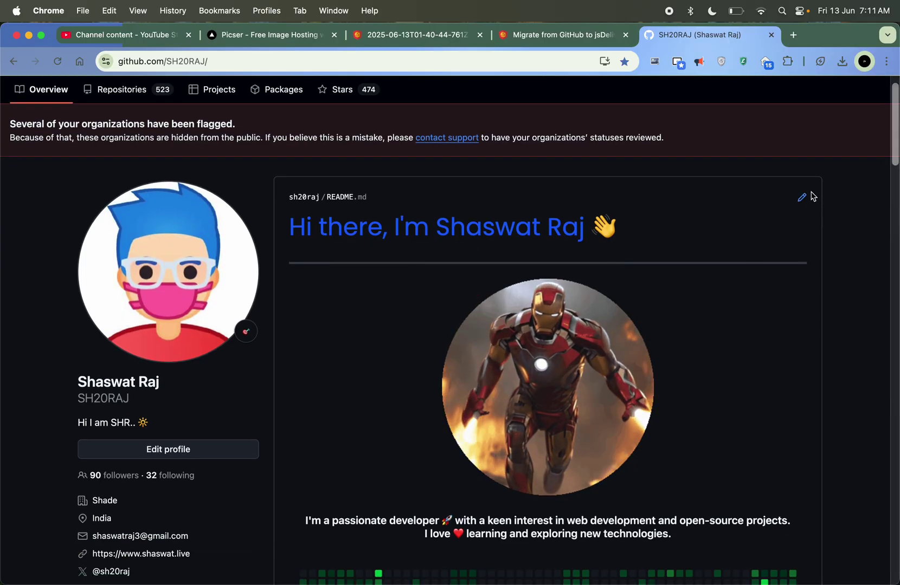
pyautogui.scroll(-5, 613, 390)
pyautogui.scroll(6, 614, 390)
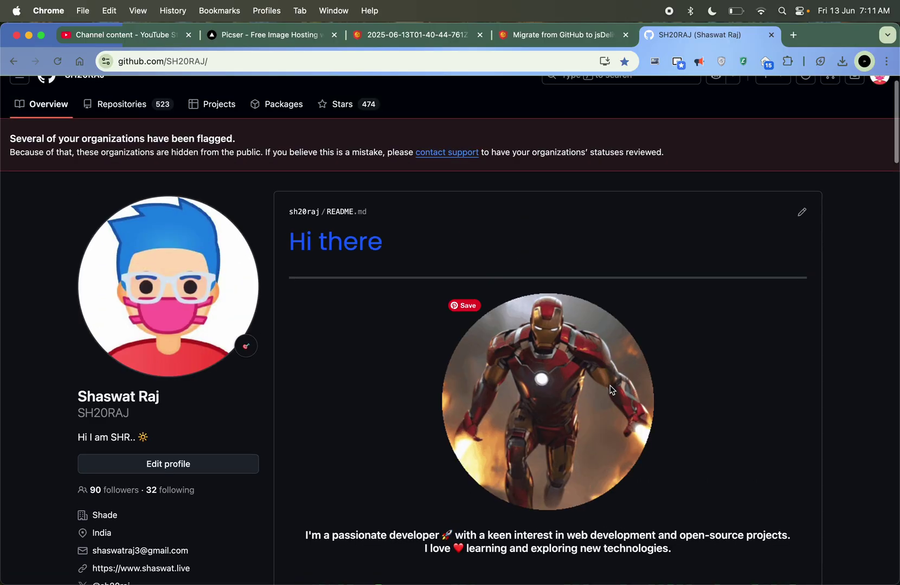
pyautogui.click(148, 109)
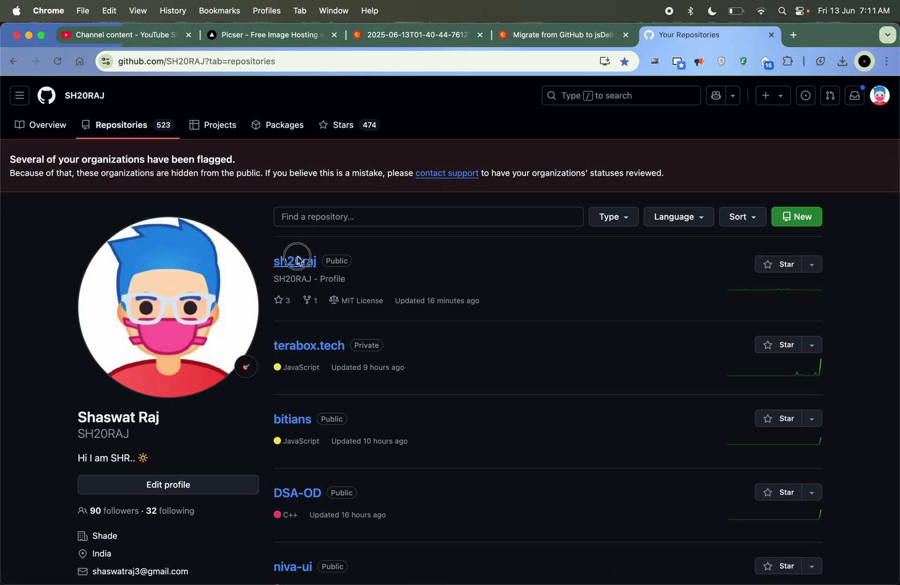
pyautogui.scroll(-10, 524, 498)
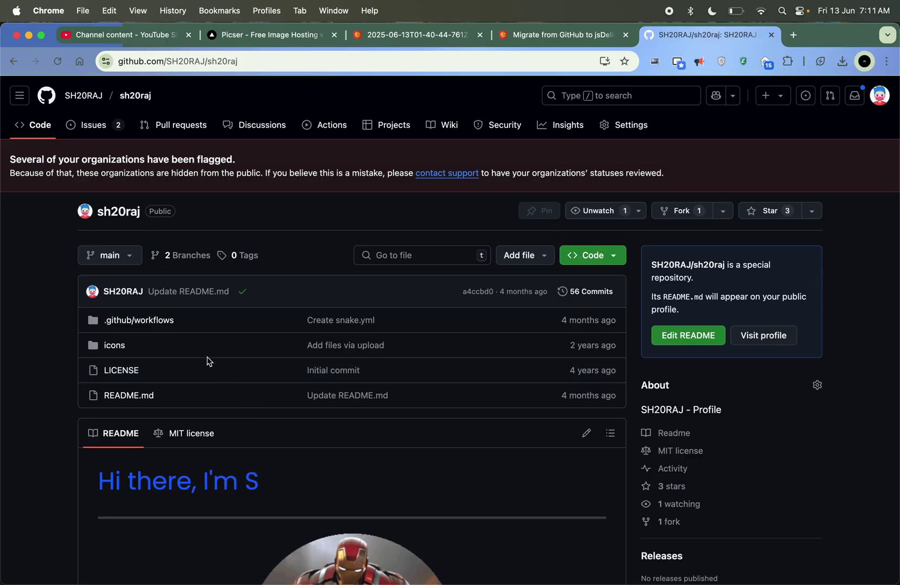
pyautogui.click(119, 349)
pyautogui.click(281, 357)
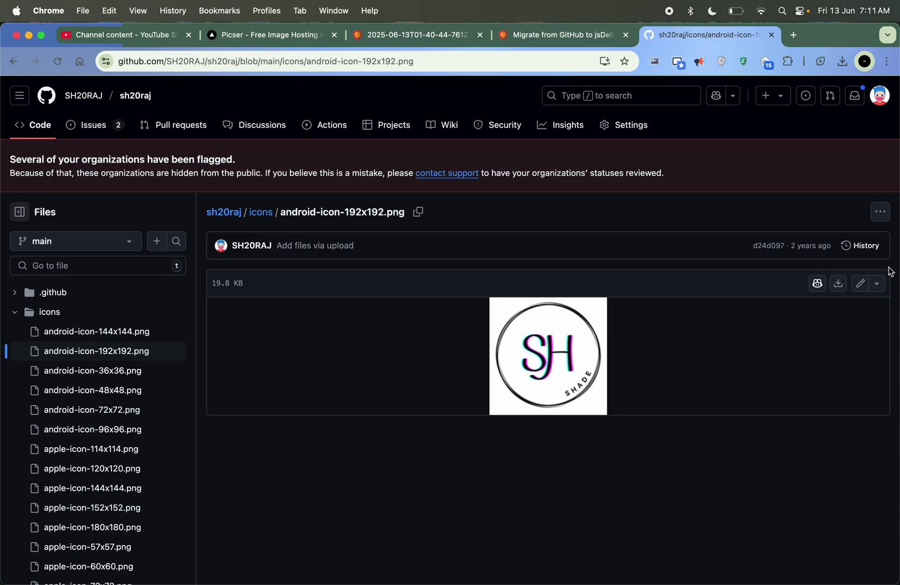
pyautogui.click(872, 215)
pyautogui.click(736, 217)
# - Open the profile repository in a new tab and star it, bringing the count to 4
pyautogui.keyDown('super'); pyautogui.click(136, 96); pyautogui.keyUp('super')
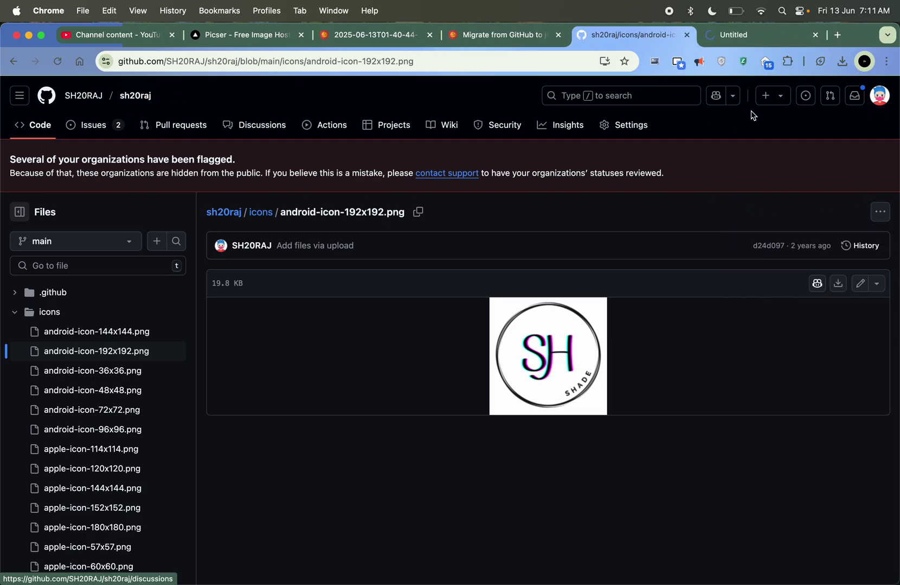
pyautogui.click(735, 33)
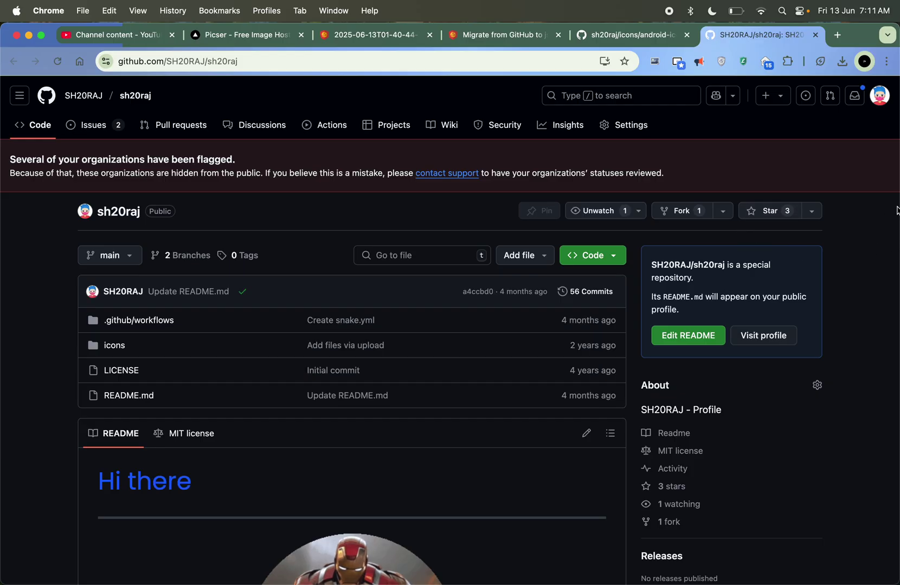
pyautogui.click(775, 215)
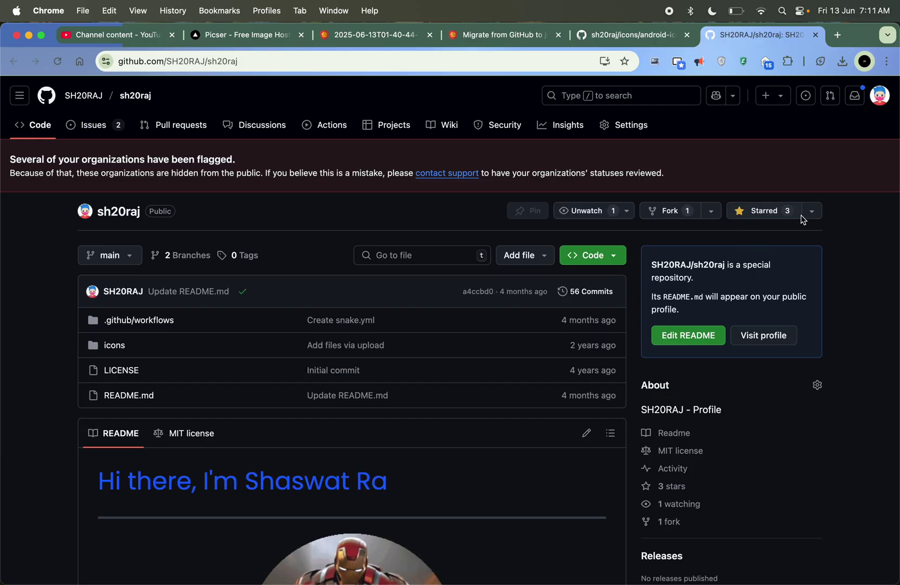
# - Drag the newest downloaded image onto the repository page, then close the tab it opened
pyautogui.click(842, 61)
pyautogui.moveTo(737, 119); pyautogui.dragTo(618, 238)
pyautogui.press('super+w')
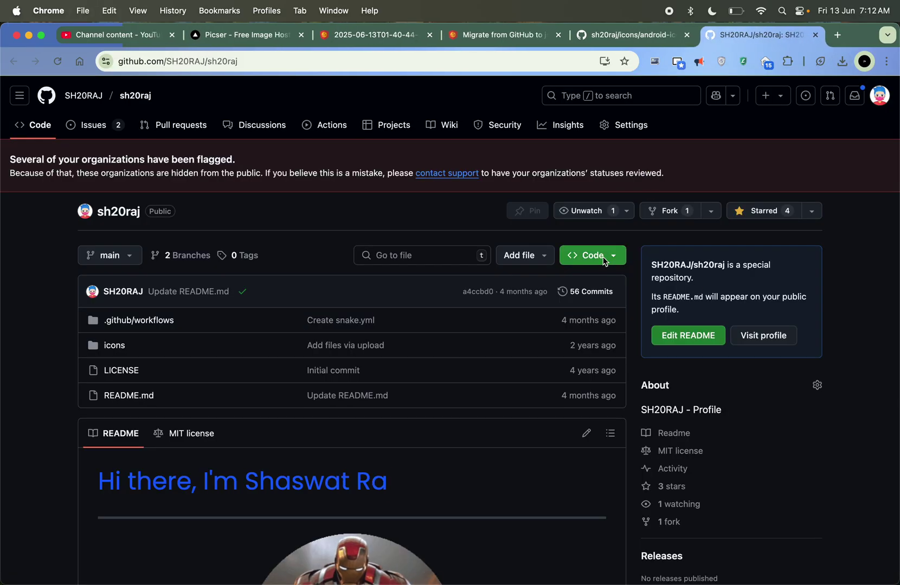
# - Open the repository's Upload files page from the Add file menu
pyautogui.click(593, 255)
pyautogui.click(443, 281)
pyautogui.click(533, 255)
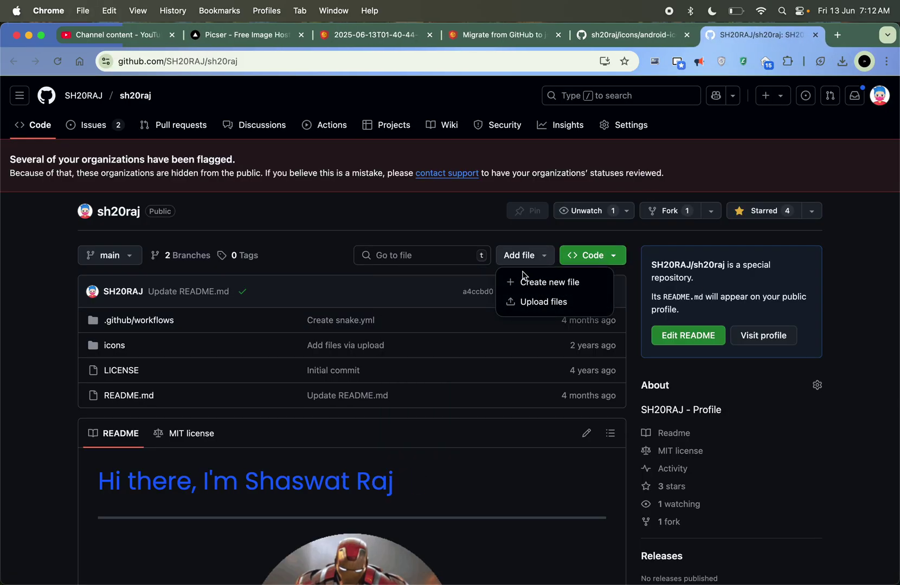
pyautogui.click(504, 300)
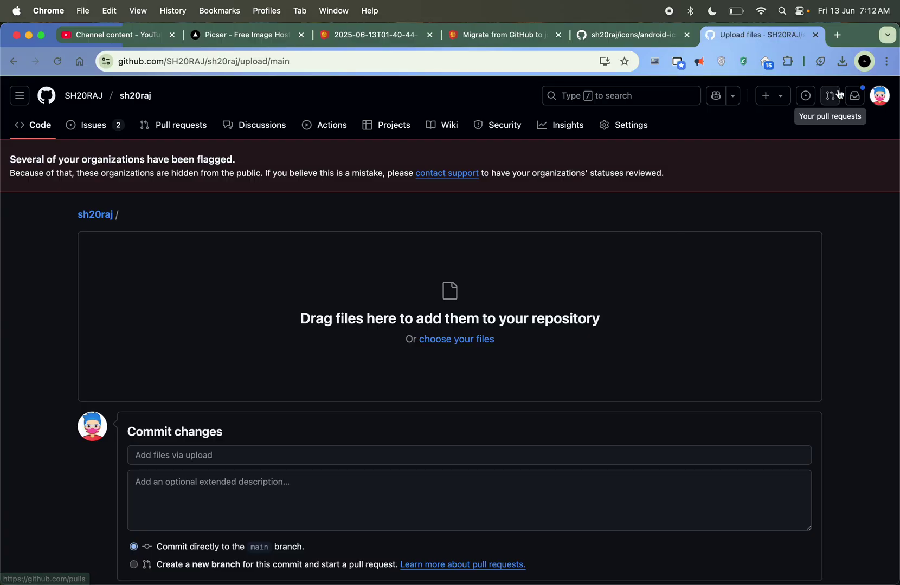
# - Drop ChatGPT Image Jun 13, 2025, 07_07_29 AM.png into the upload area, then close the upload page
pyautogui.click(841, 61)
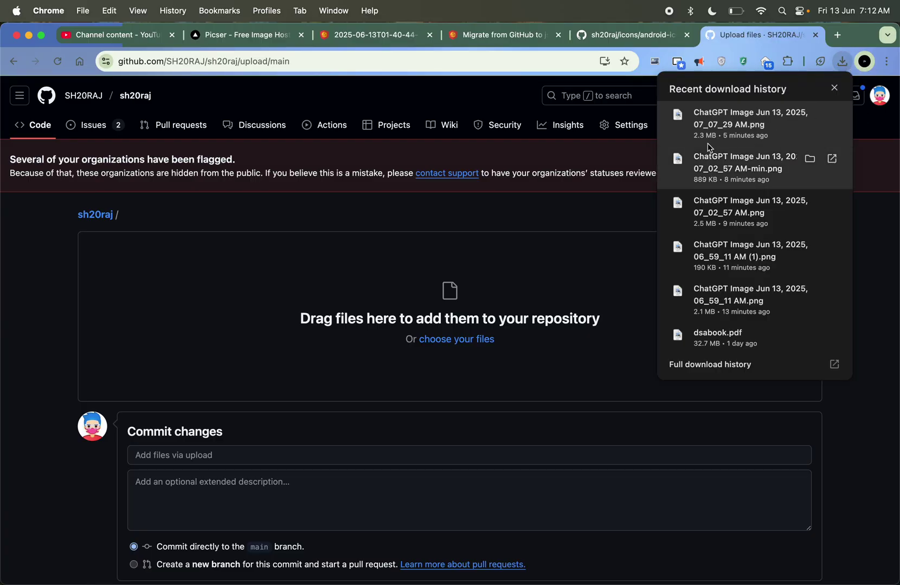
pyautogui.moveTo(707, 117); pyautogui.dragTo(434, 359)
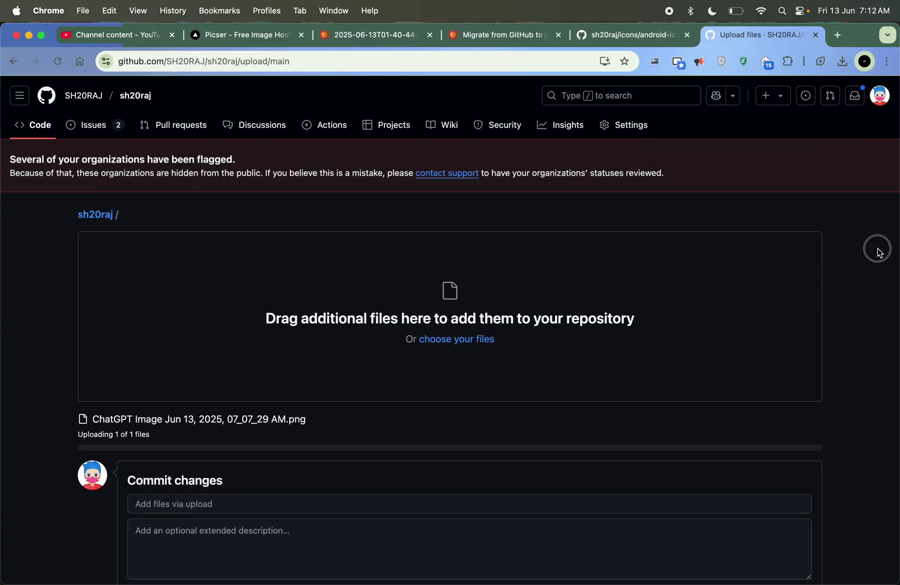
pyautogui.scroll(-1, 576, 347)
pyautogui.scroll(-2, 575, 357)
pyautogui.scroll(3, 576, 359)
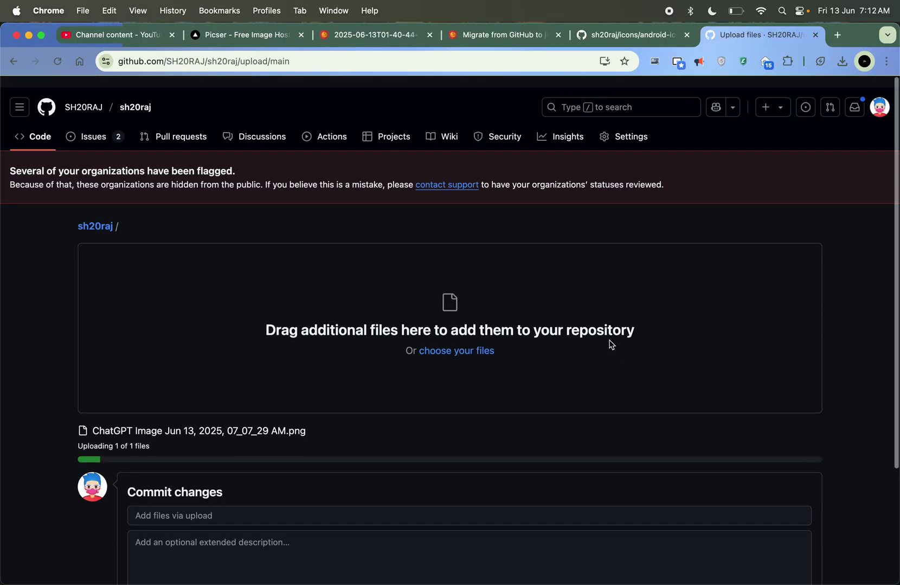
pyautogui.press('super+w')
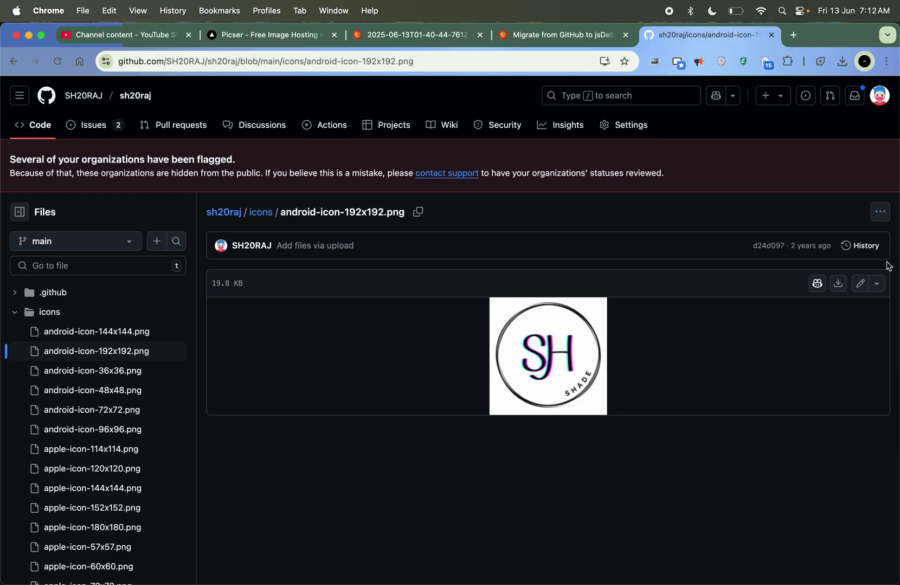
pyautogui.click(878, 214)
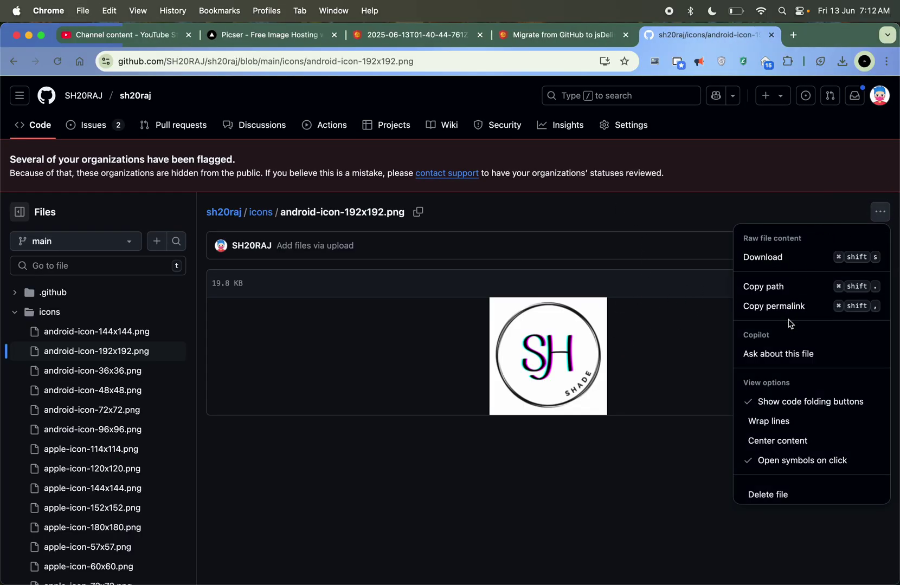
pyautogui.click(739, 421)
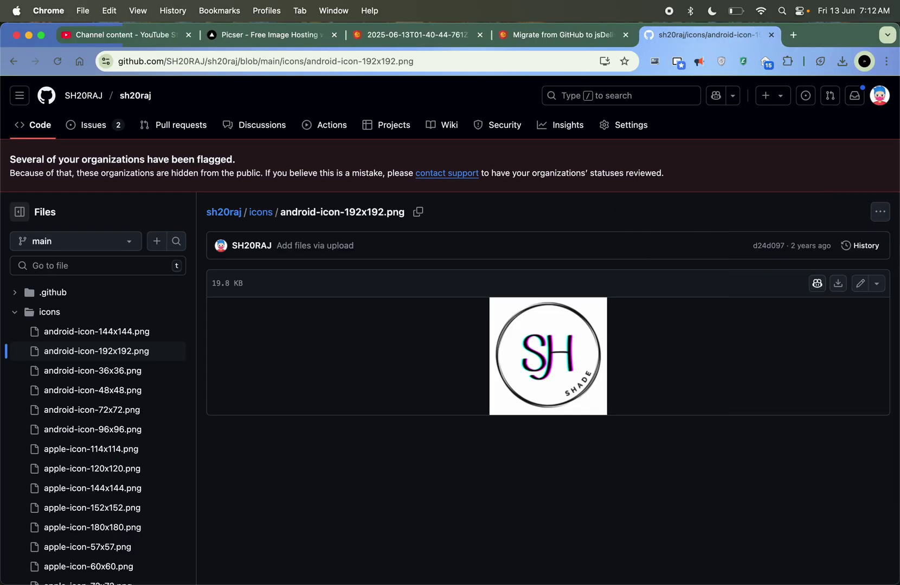
pyautogui.rightClick(840, 288)
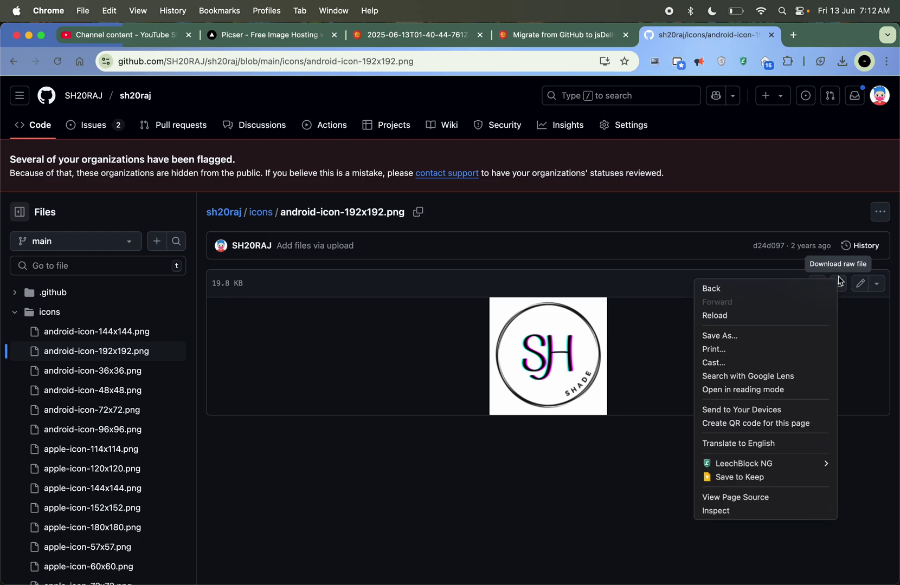
pyautogui.click(806, 264)
pyautogui.click(447, 58)
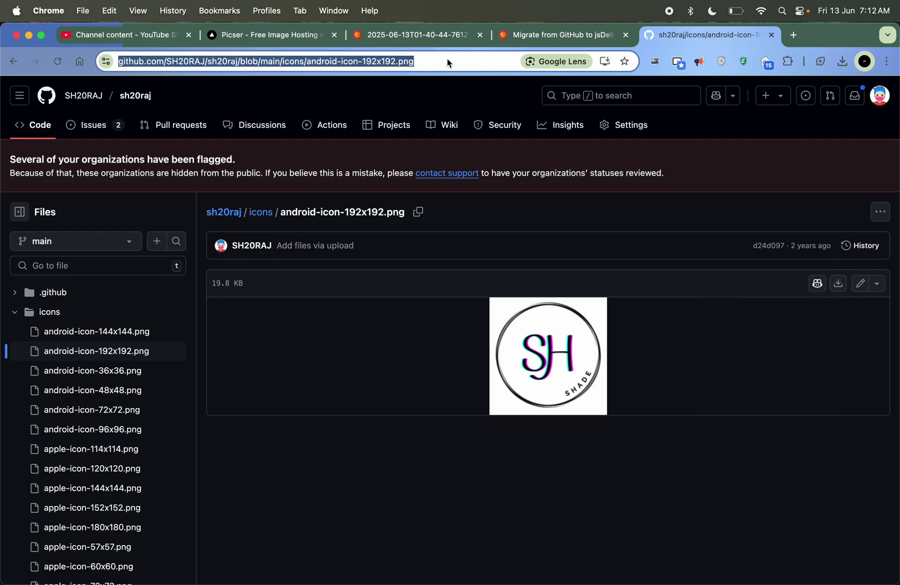
pyautogui.click(454, 59)
pyautogui.write('?')
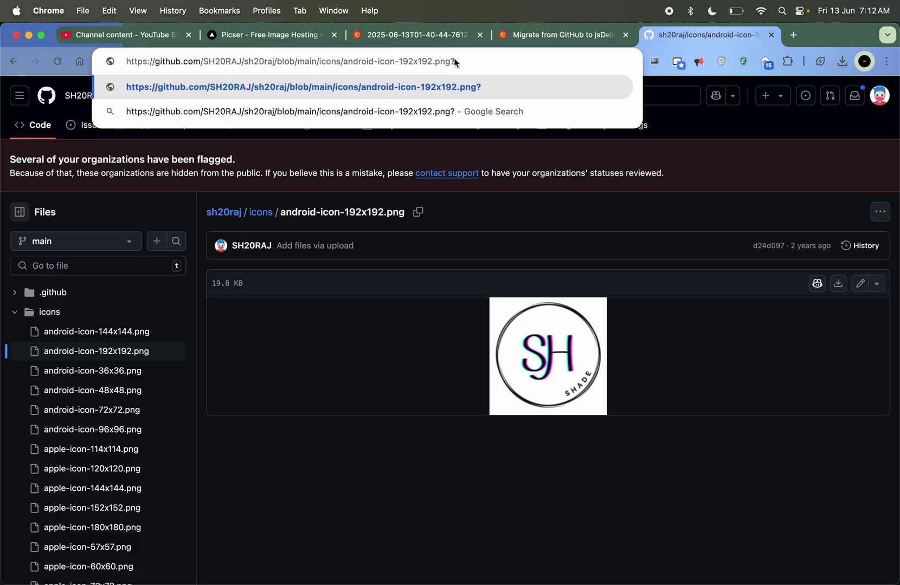
pyautogui.write('raw=')
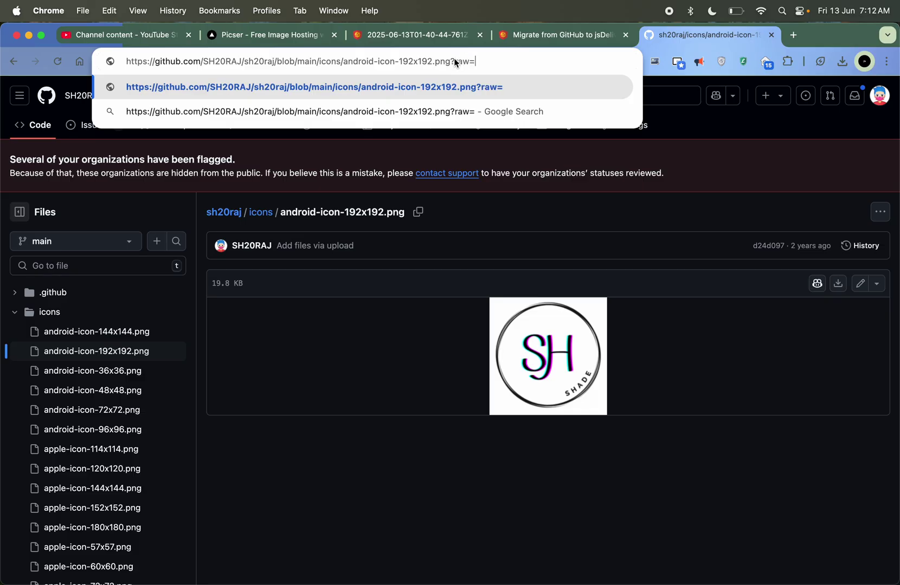
pyautogui.write('true')
pyautogui.press('Return')
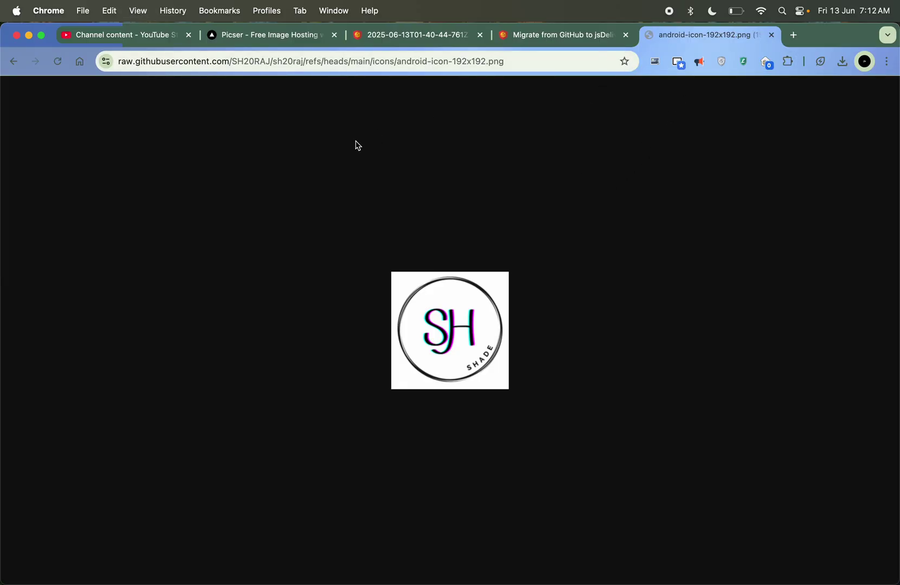
pyautogui.click(351, 61)
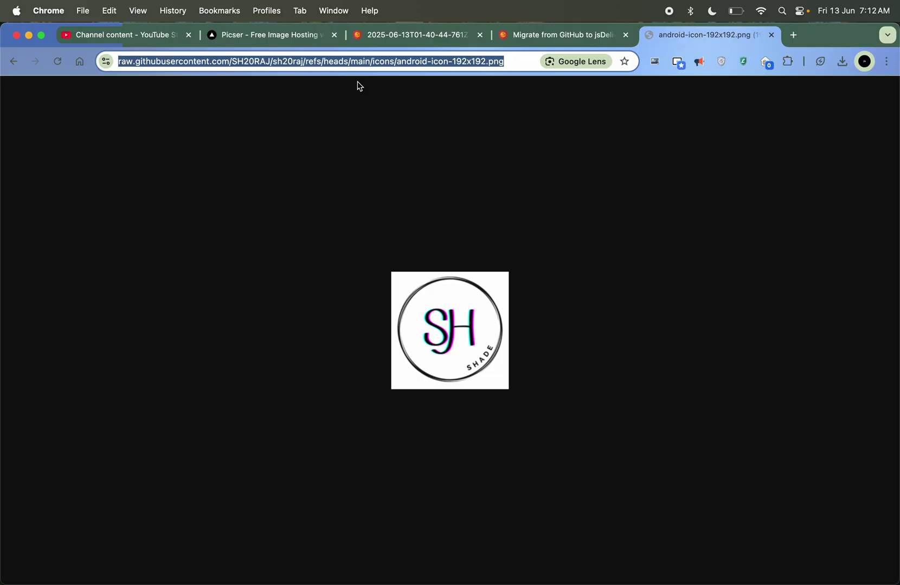
pyautogui.click(363, 87)
pyautogui.click(476, 189)
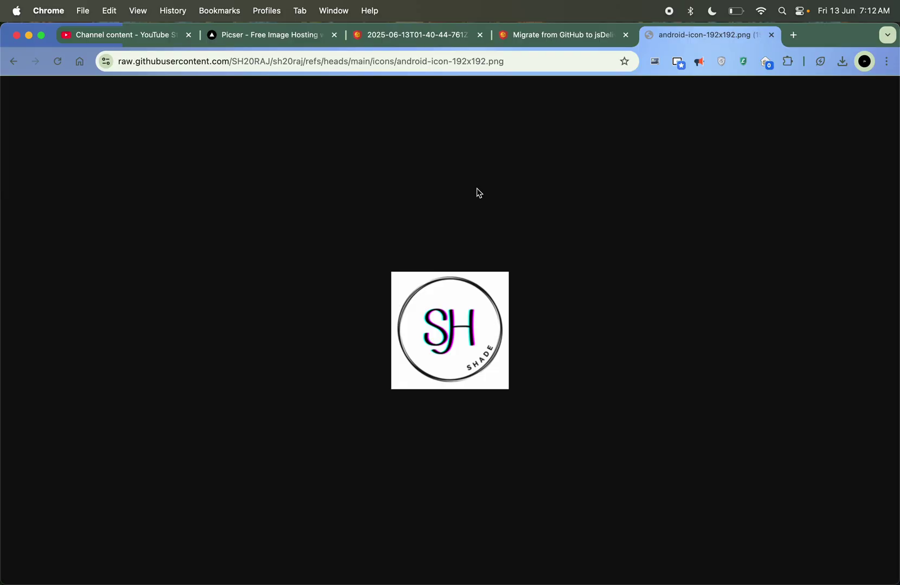
pyautogui.press('super+w')
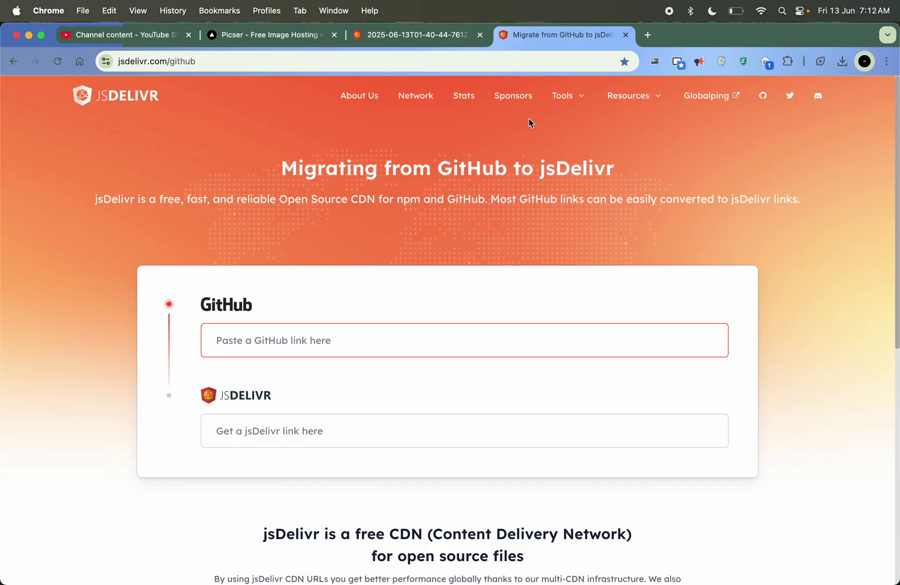
pyautogui.press('super+t')
pyautogui.press('super+shift+t')
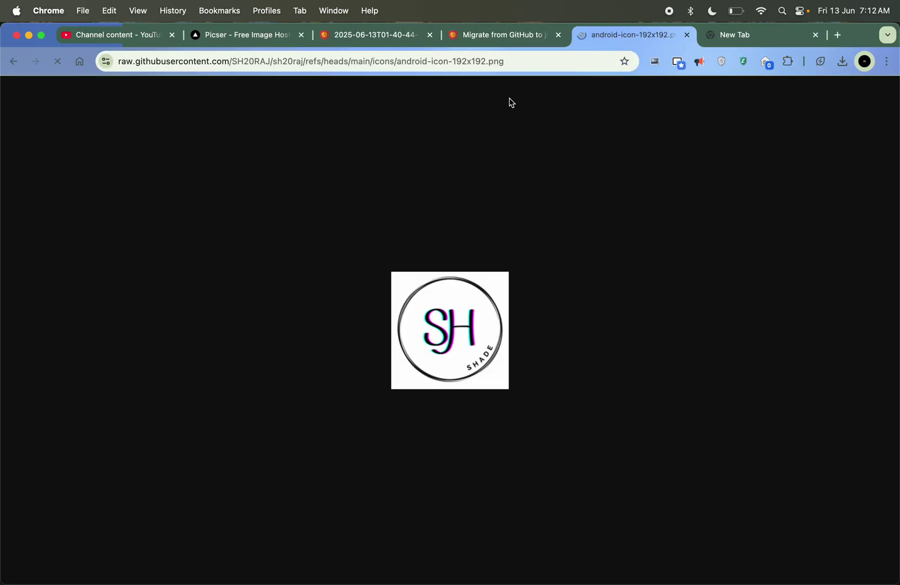
pyautogui.click(14, 61)
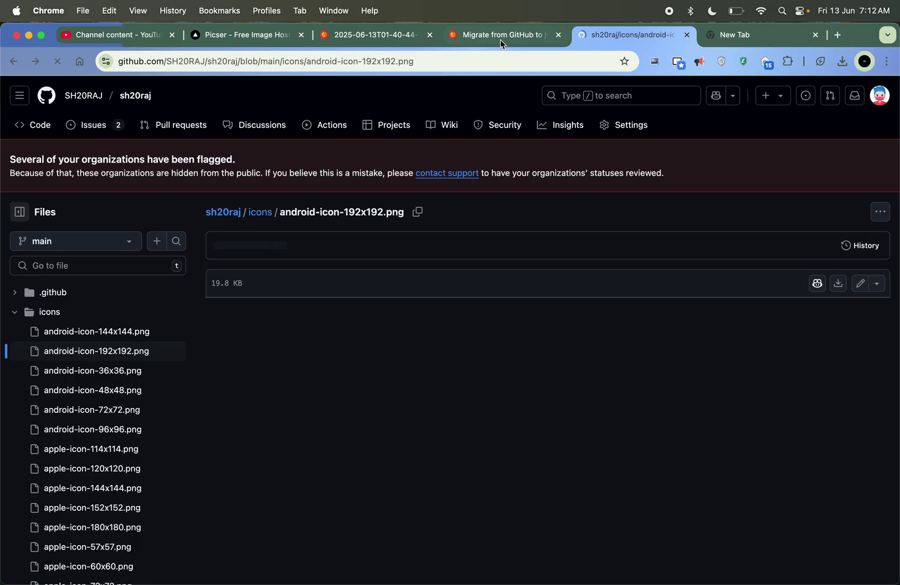
# - Paste the android-icon-192x192.png GitHub URL into jsDelivr's converter to get its cdn.jsdelivr.net/gh link
pyautogui.click(473, 65)
pyautogui.press('super+c')
pyautogui.click(551, 32)
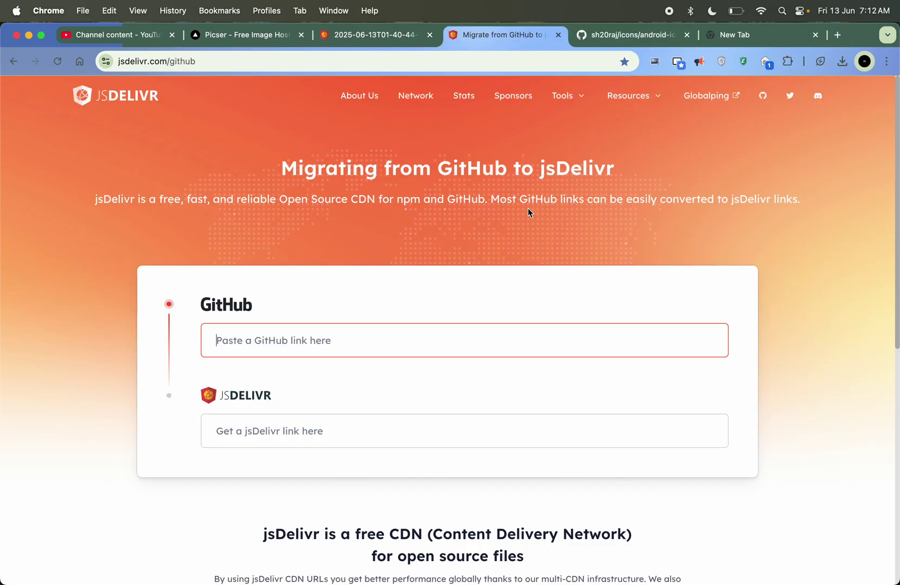
pyautogui.press('super+v')
pyautogui.scroll(-3, 591, 284)
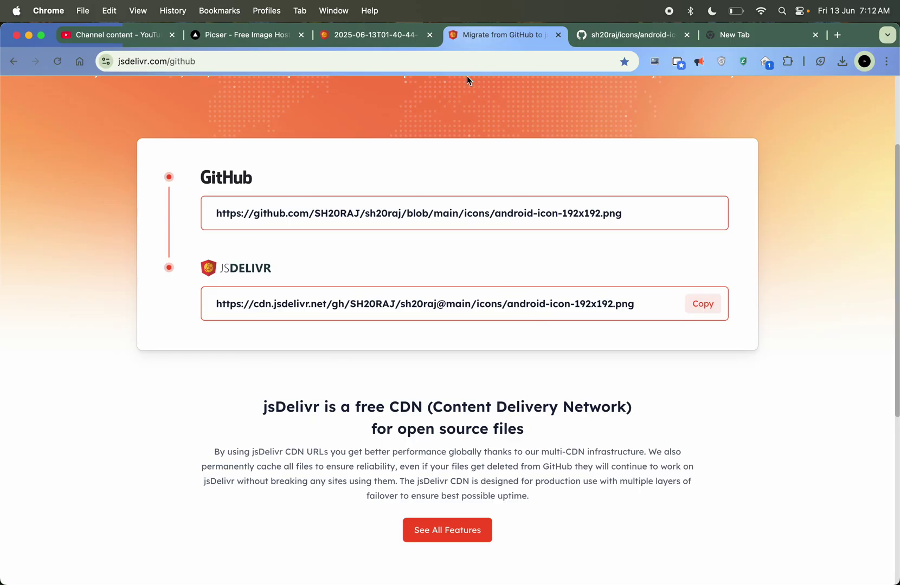
pyautogui.click(205, 27)
pyautogui.scroll(10, 761, 187)
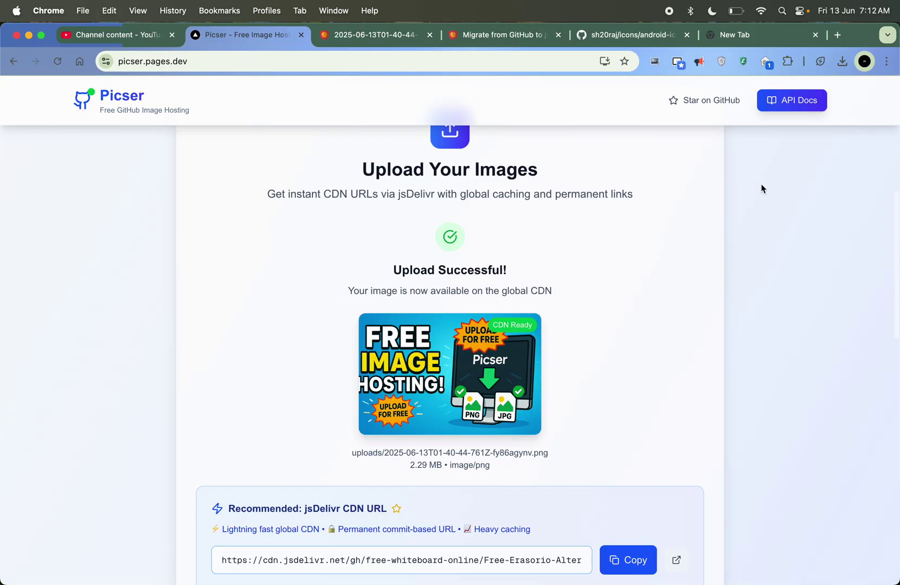
# - Open Picser's API Docs and view the JavaScript, Python, Response and cURL code examples
pyautogui.click(784, 105)
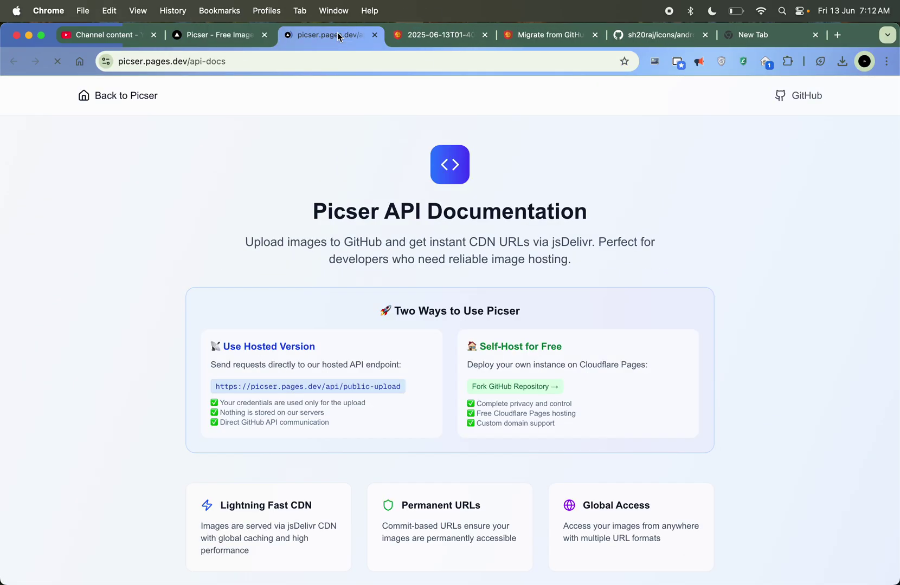
pyautogui.scroll(-5, 358, 361)
pyautogui.scroll(-10, 359, 362)
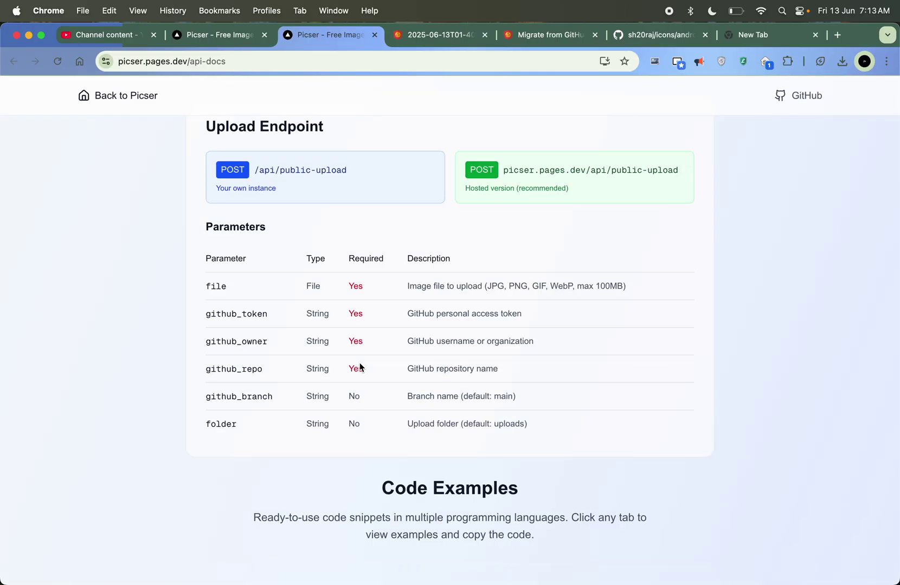
pyautogui.click(285, 218)
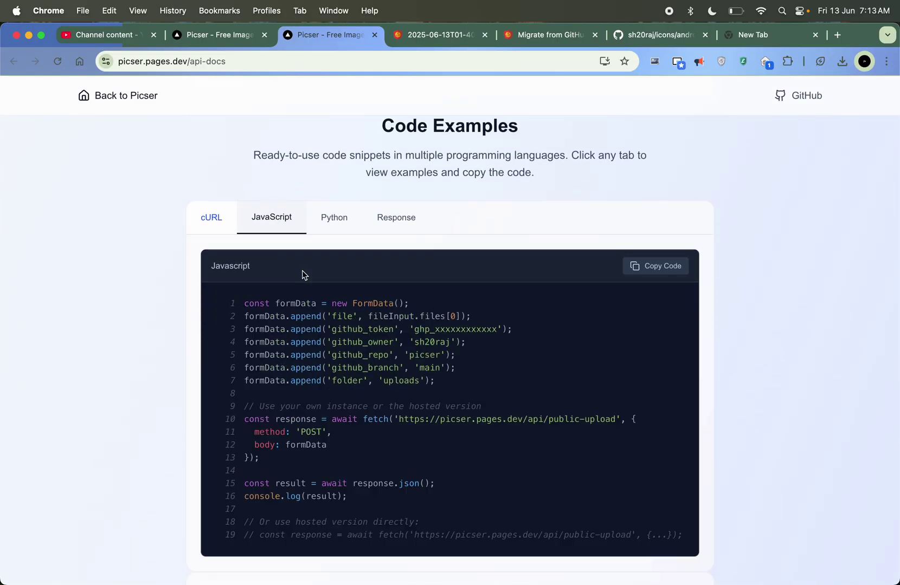
pyautogui.click(325, 217)
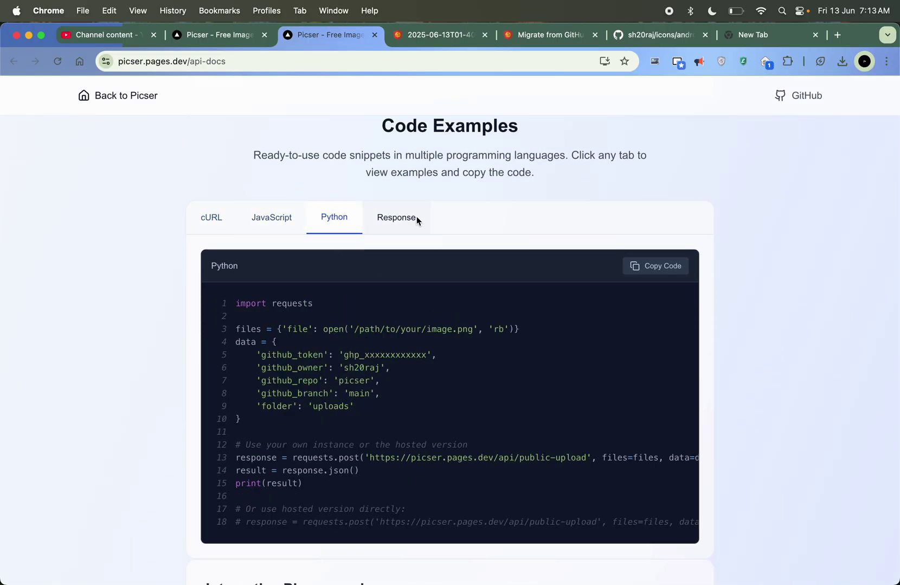
pyautogui.click(416, 217)
pyautogui.click(207, 222)
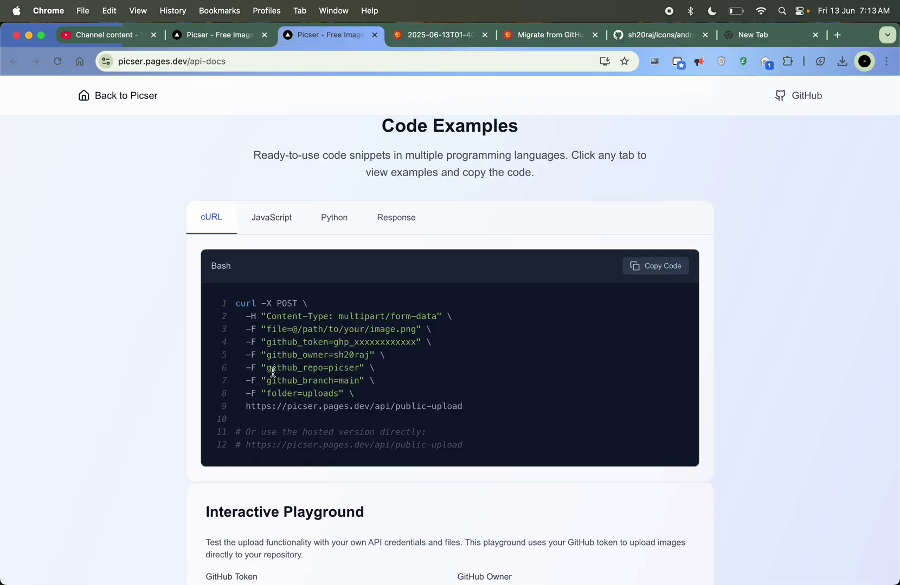
pyautogui.moveTo(471, 413); pyautogui.dragTo(234, 295)
# - Copy the generated jsDelivr CDN link for the icon and load it in a new tab
pyautogui.click(322, 335)
pyautogui.click(661, 37)
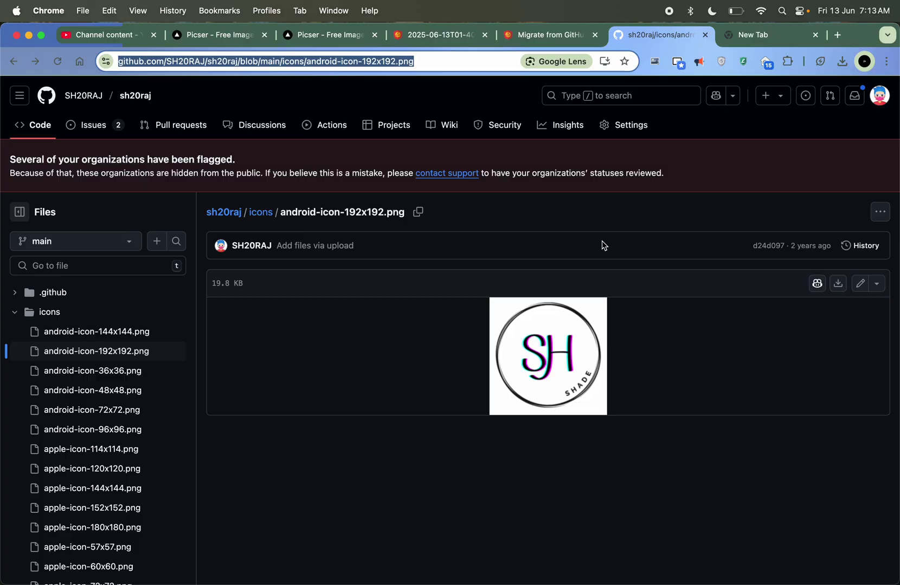
pyautogui.click(549, 34)
pyautogui.click(700, 302)
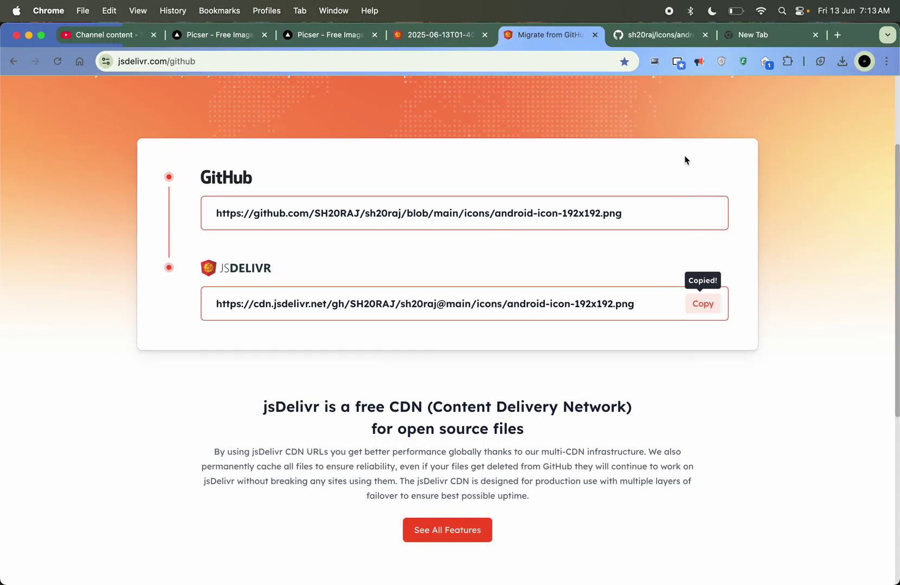
pyautogui.press('super+t')
pyautogui.press('super+v')
pyautogui.press('Return')
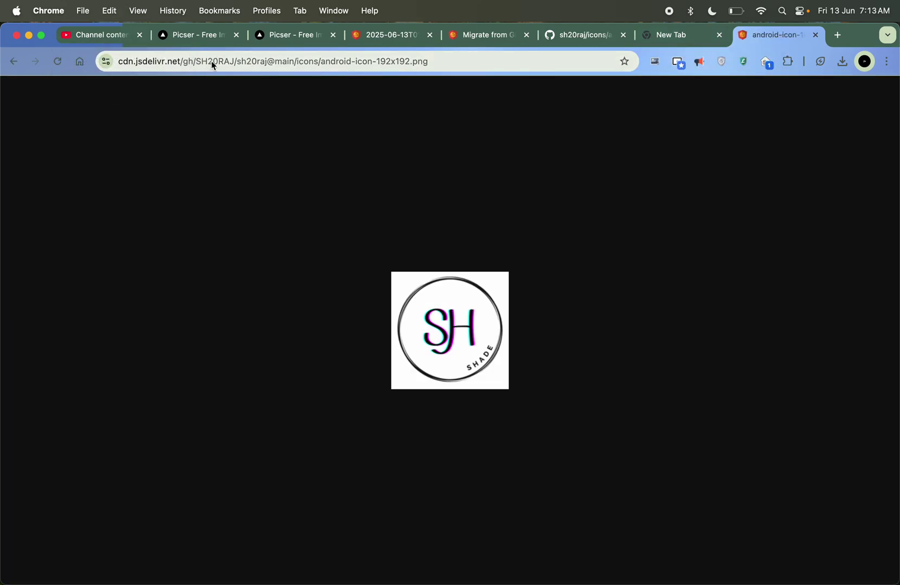
pyautogui.doubleClick(214, 64)
pyautogui.doubleClick(269, 60)
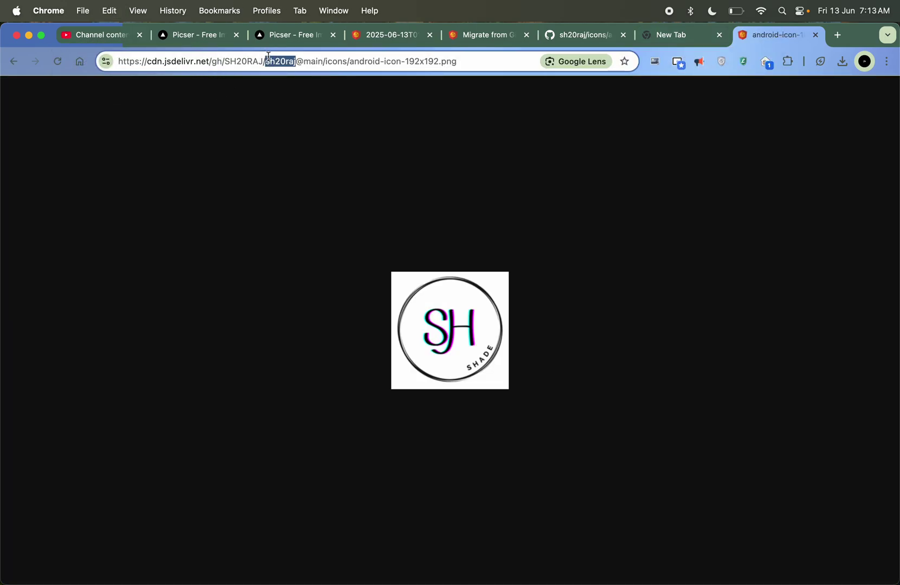
pyautogui.doubleClick(310, 61)
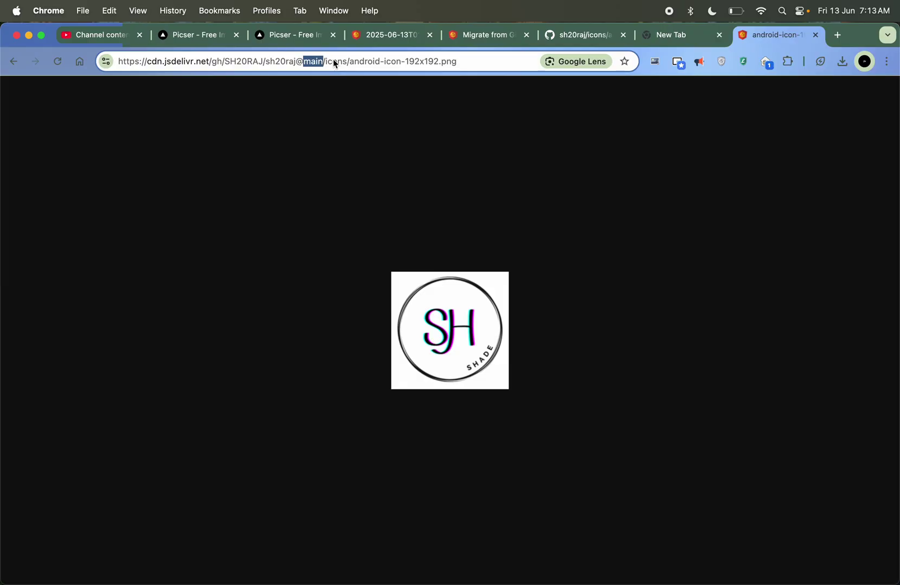
pyautogui.click(314, 96)
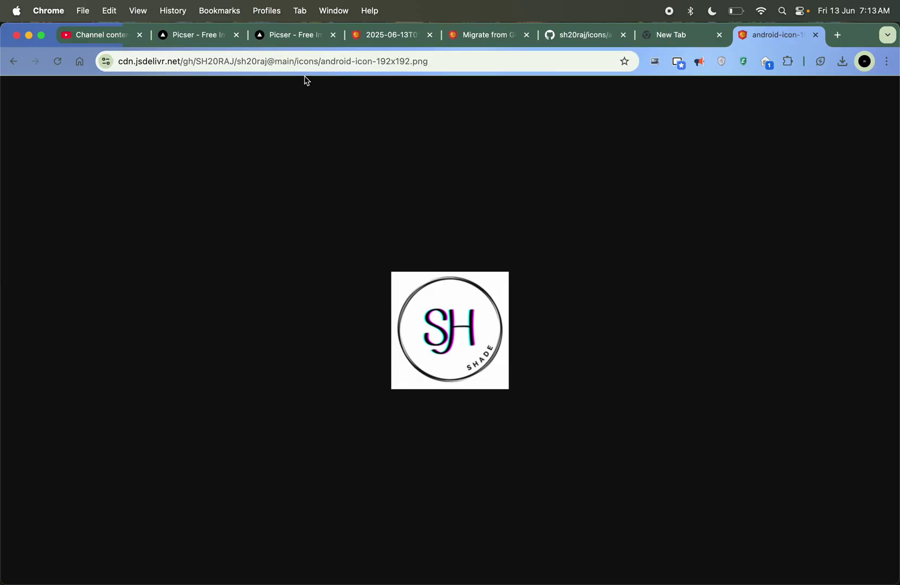
pyautogui.click(287, 62)
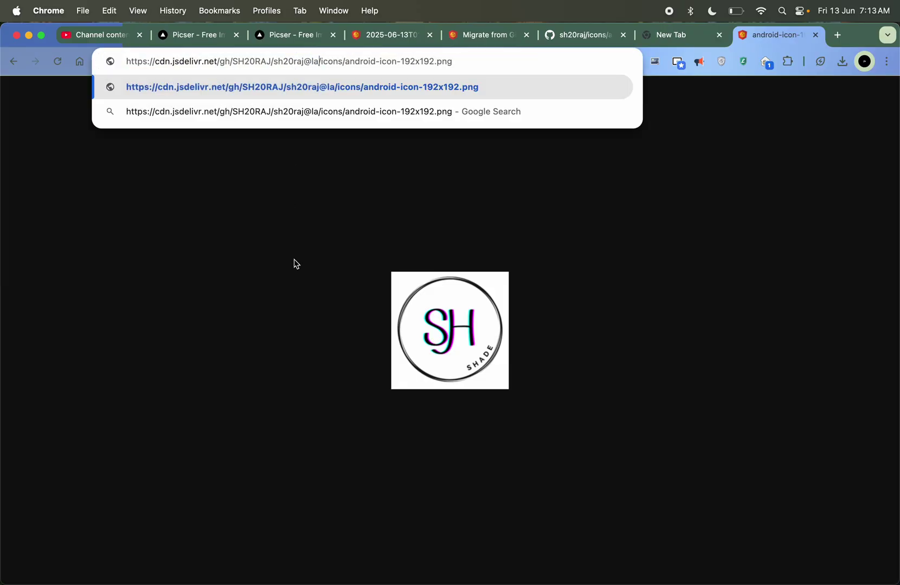
pyautogui.write('test')
pyautogui.press('Return')
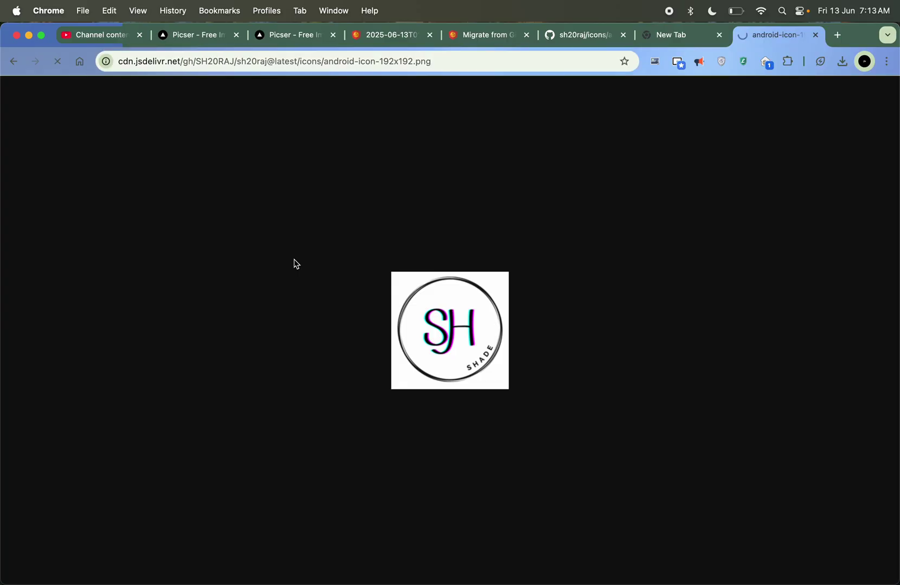
# - Open the jsdelivr.com home page in a new tab
pyautogui.press('super+t')
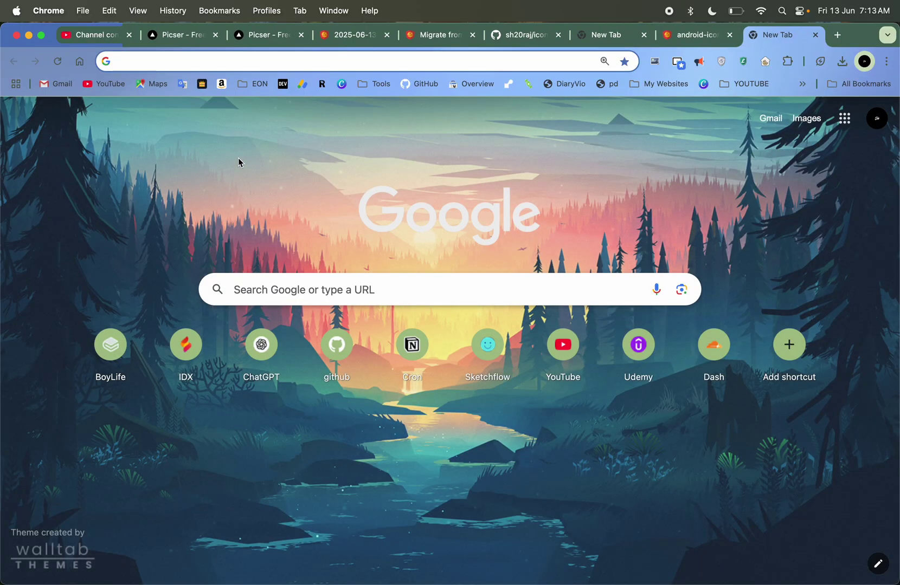
pyautogui.write('jsde')
pyautogui.press('Right')
pyautogui.press('BackSpace')
pyautogui.press('BackSpace')
pyautogui.press('BackSpace')
pyautogui.press('BackSpace')
pyautogui.press('BackSpace')
pyautogui.press('BackSpace')
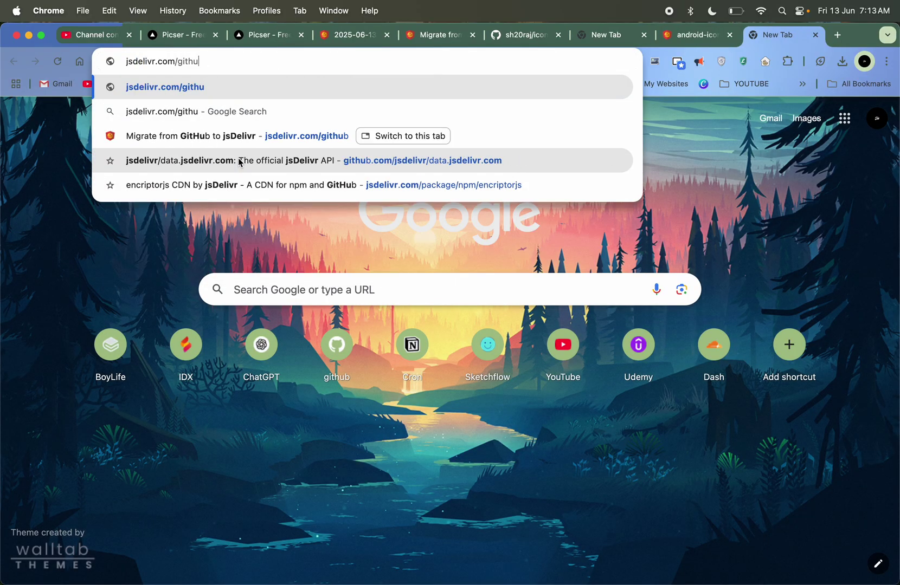
pyautogui.press('Return')
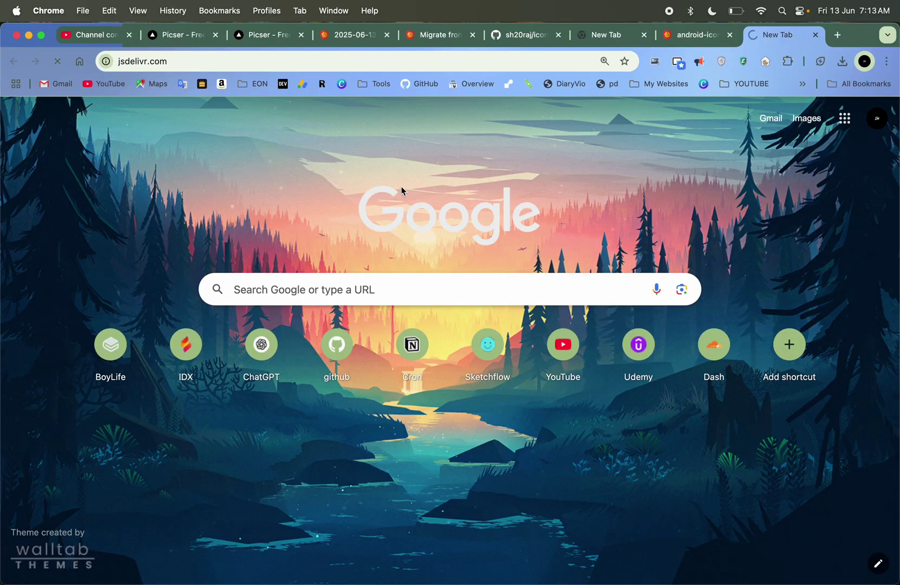
# - Scroll the jsDelivr home page, highlighting its monthly request statistics
pyautogui.scroll(-3, 392, 325)
pyautogui.scroll(3, 391, 372)
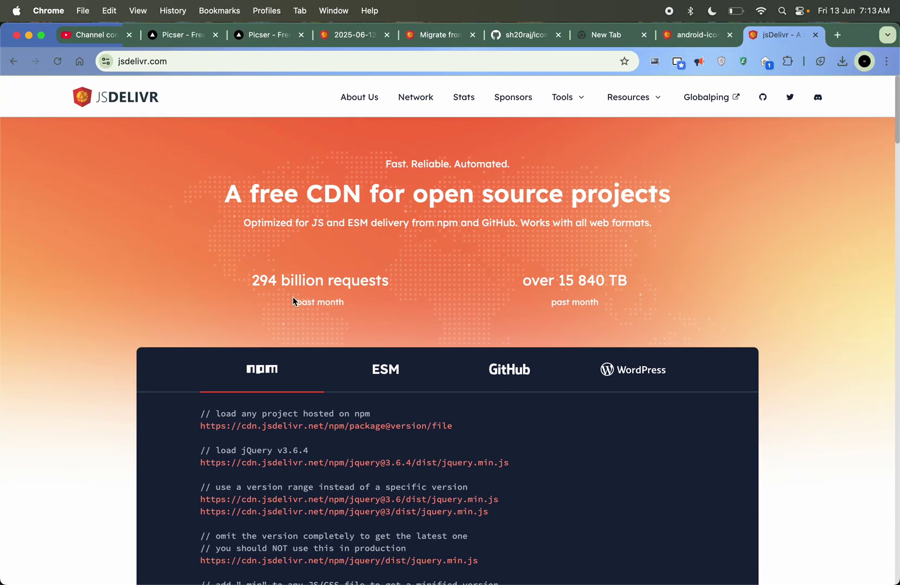
pyautogui.moveTo(242, 271); pyautogui.dragTo(428, 320)
pyautogui.click(428, 320)
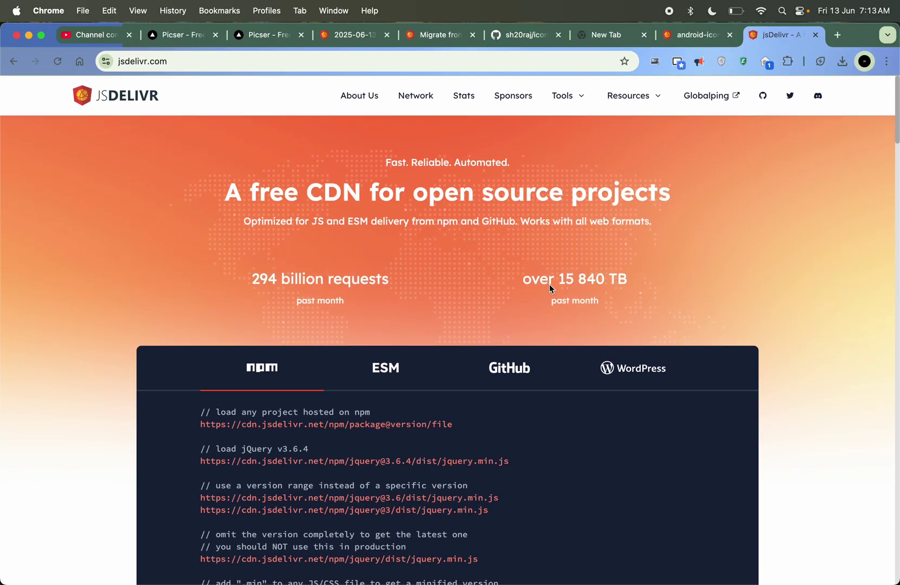
pyautogui.scroll(-10, 567, 290)
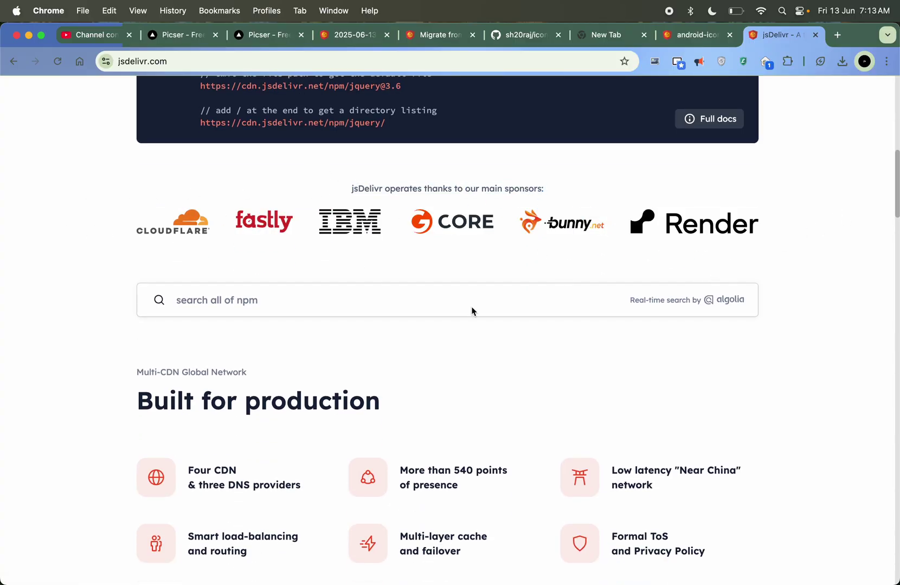
pyautogui.scroll(-10, 556, 344)
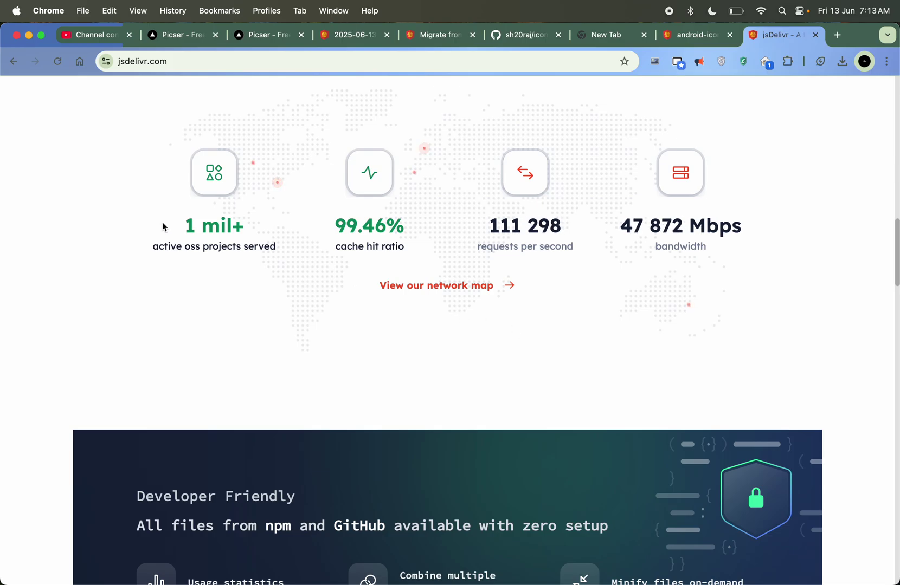
pyautogui.moveTo(164, 226); pyautogui.dragTo(683, 272)
pyautogui.click(683, 273)
pyautogui.scroll(4, 683, 273)
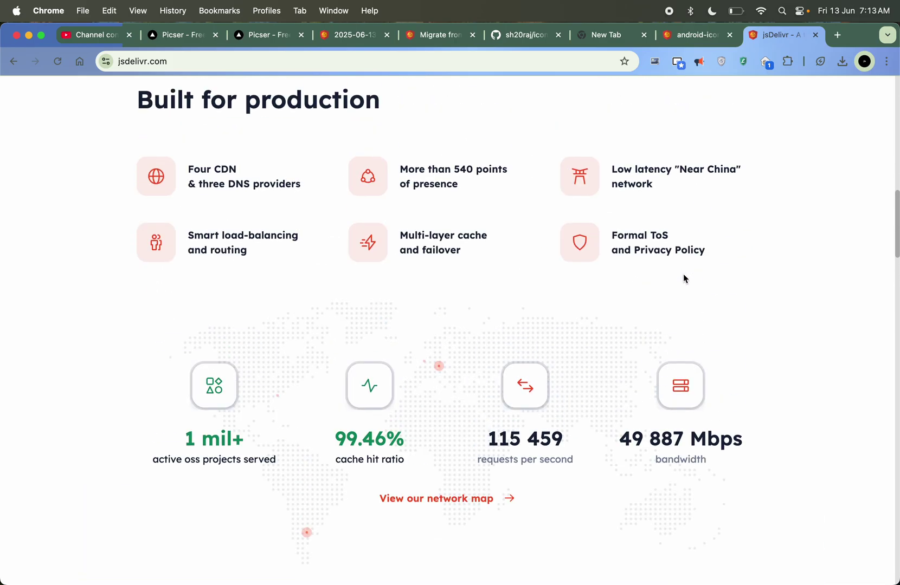
pyautogui.scroll(-1, 683, 278)
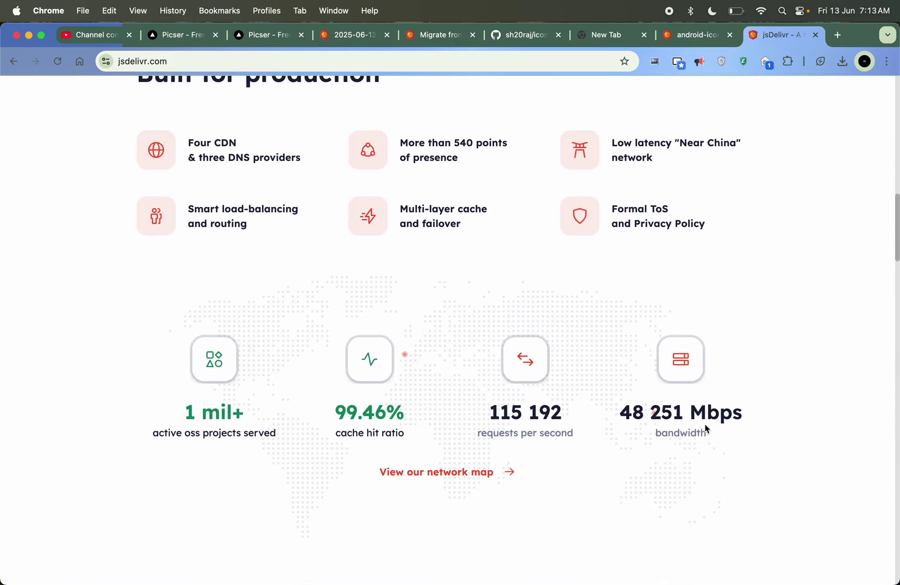
# - Highlight the Mbps and requests-per-second figures, then scroll further down the page
pyautogui.doubleClick(716, 413)
pyautogui.tripleClick(522, 427)
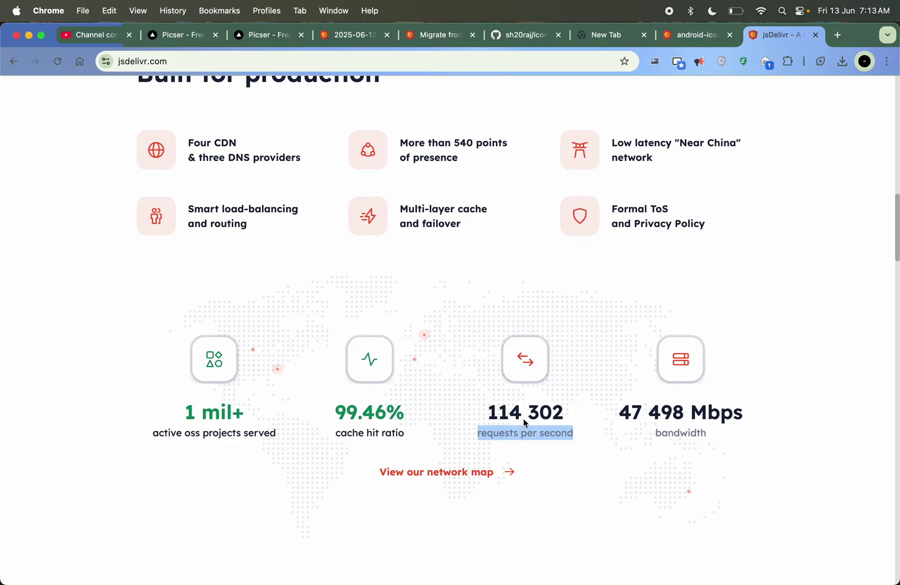
pyautogui.click(526, 404)
pyautogui.tripleClick(526, 405)
pyautogui.click(550, 442)
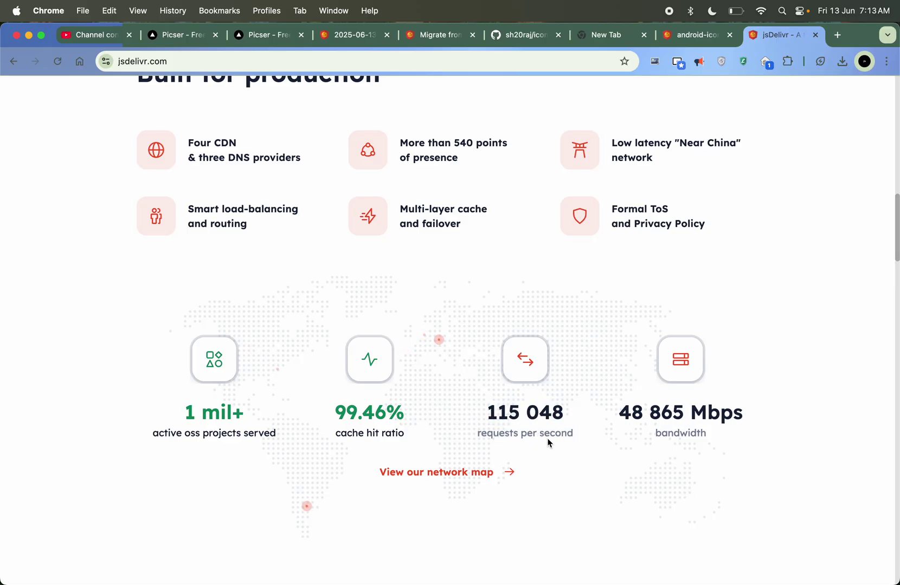
pyautogui.scroll(-10, 548, 442)
pyautogui.scroll(-5, 547, 439)
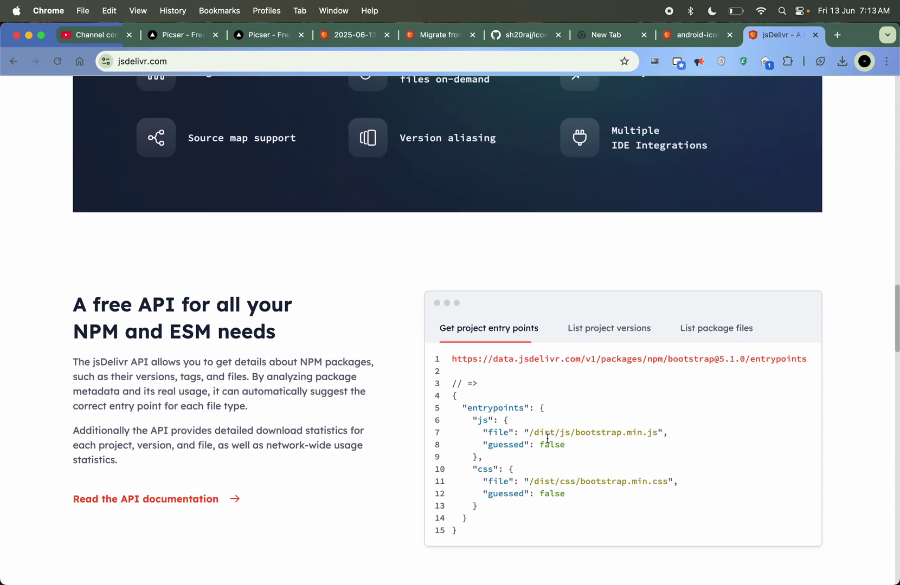
pyautogui.scroll(-3, 547, 439)
pyautogui.scroll(15, 548, 300)
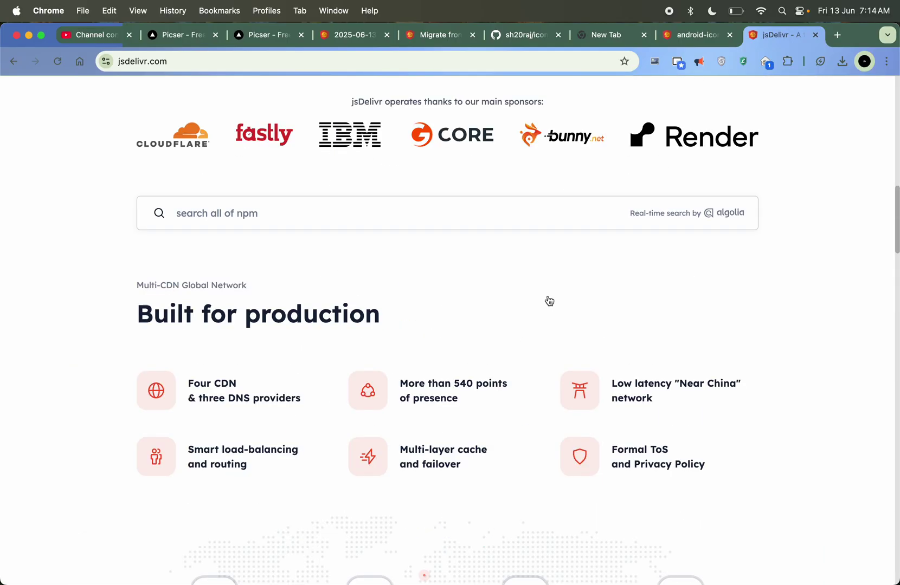
# - View the ESM, GitHub and npm usage examples in turn
pyautogui.click(398, 369)
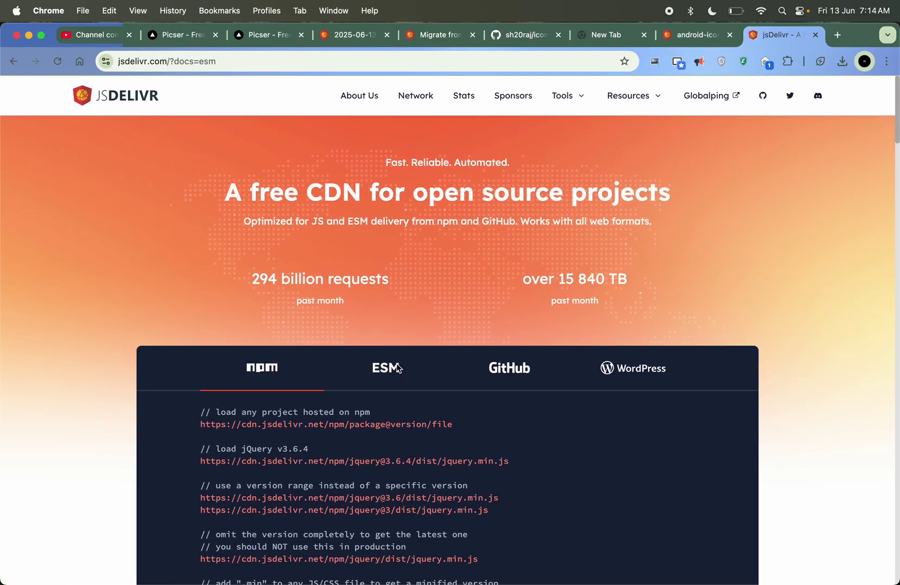
pyautogui.click(488, 368)
pyautogui.scroll(-2, 488, 371)
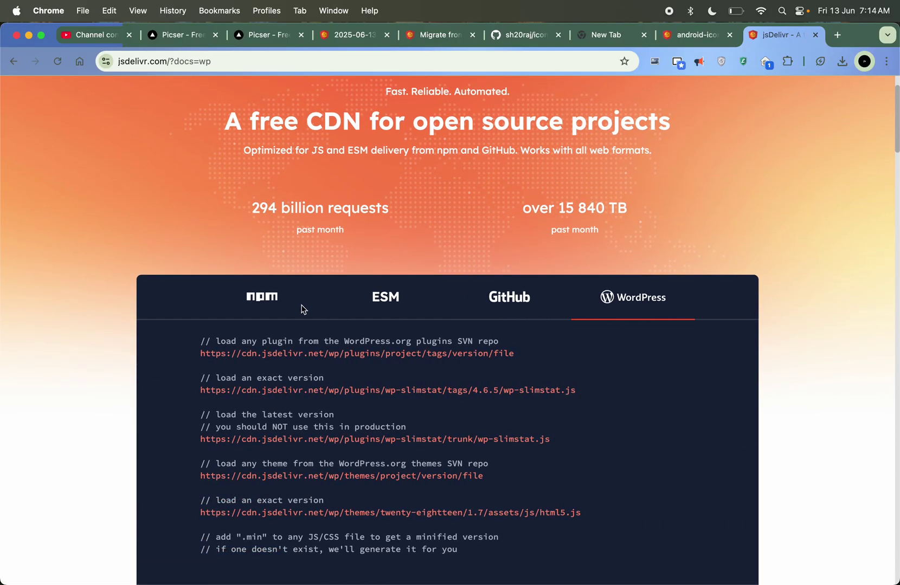
pyautogui.click(265, 299)
pyautogui.scroll(2, 670, 228)
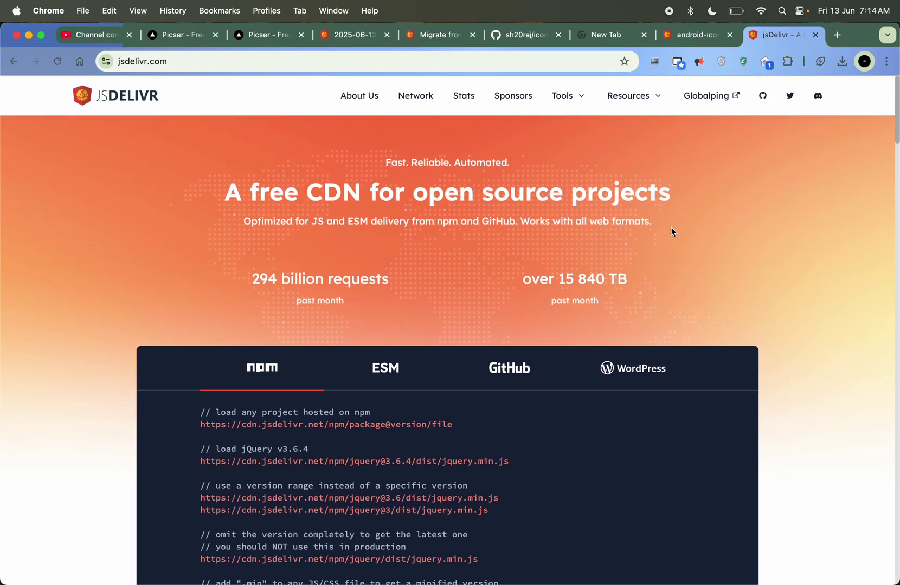
# - Close the jsDelivr home page and CDN icon image tabs
pyautogui.press('super+w')
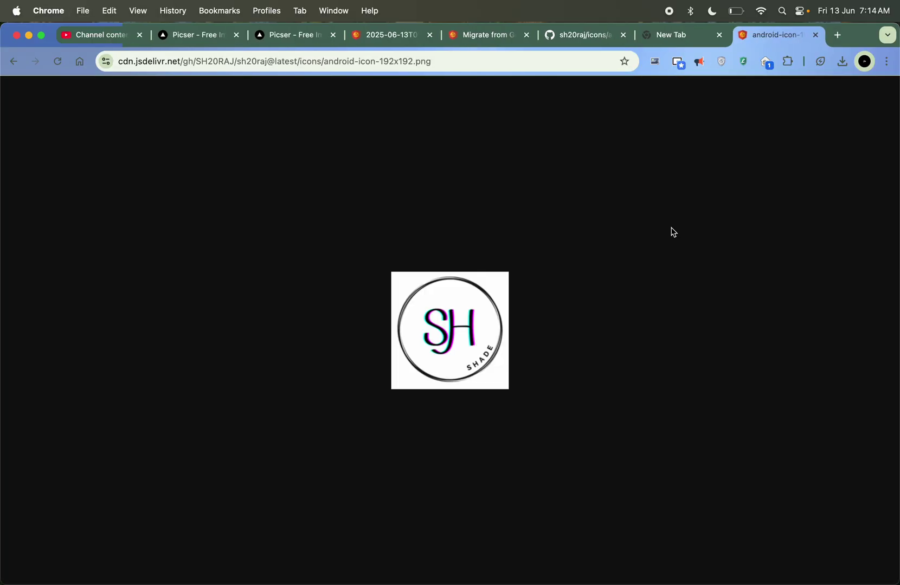
pyautogui.press('super+w')
pyautogui.press('super+w')
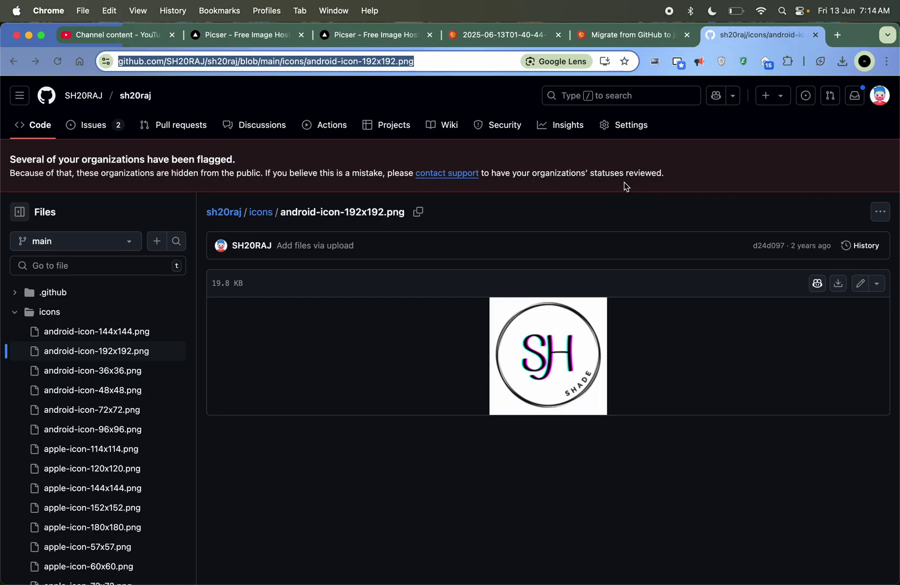
pyautogui.click(578, 203)
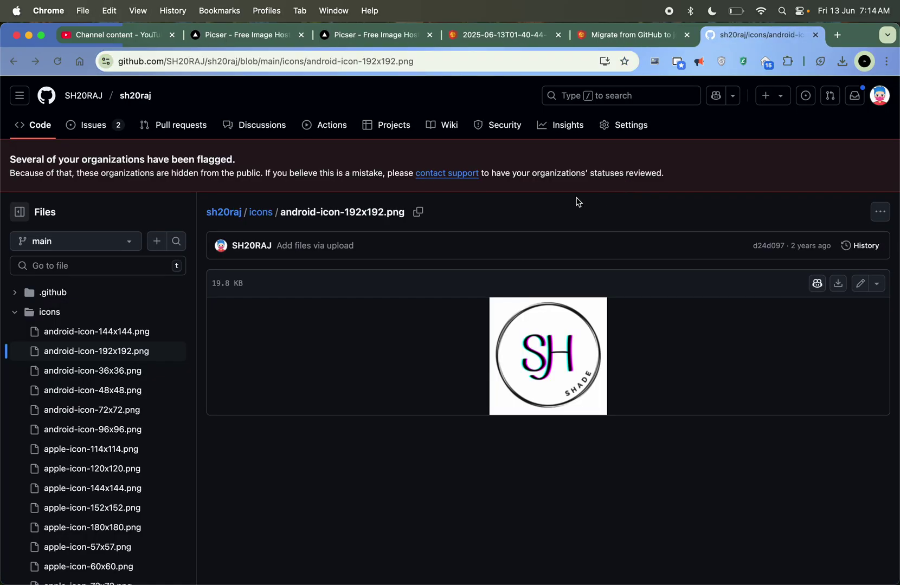
# - Go from Picser's API docs back to the home page and scroll to Upload History
pyautogui.click(367, 35)
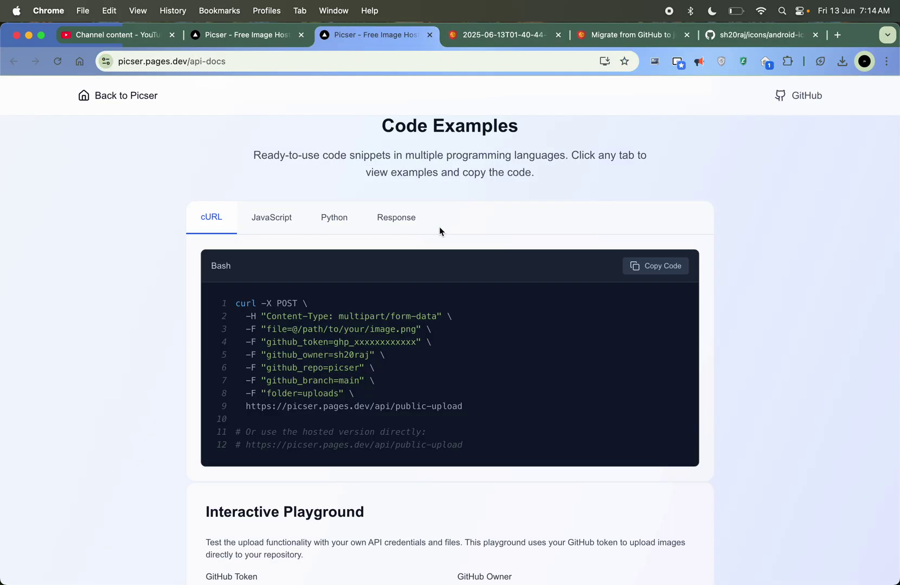
pyautogui.click(132, 100)
pyautogui.scroll(-5, 479, 252)
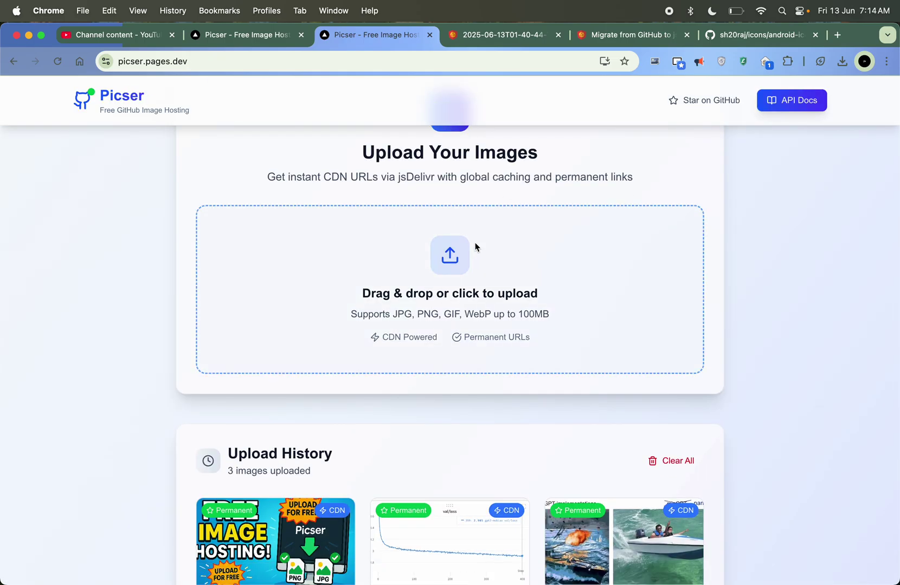
pyautogui.scroll(3, 560, 243)
pyautogui.scroll(-4, 561, 245)
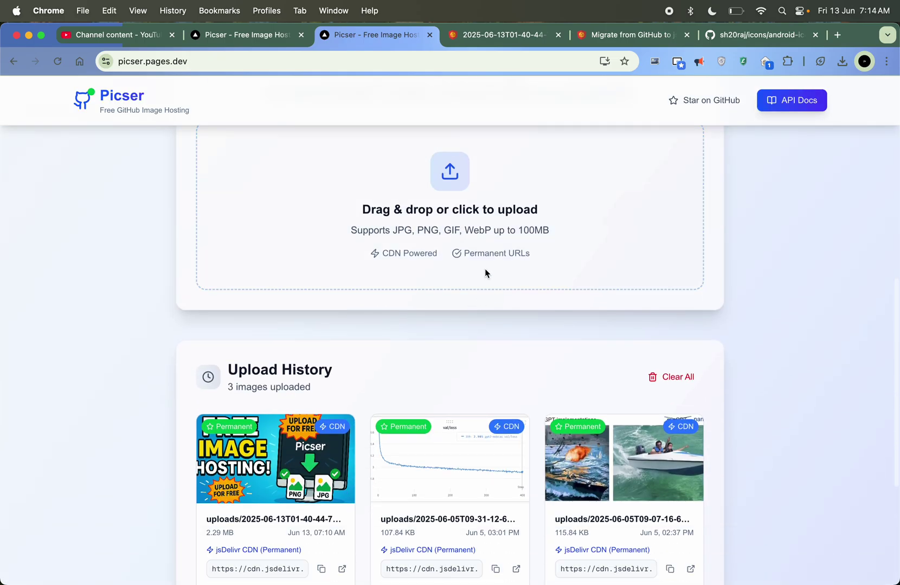
pyautogui.scroll(-1, 488, 268)
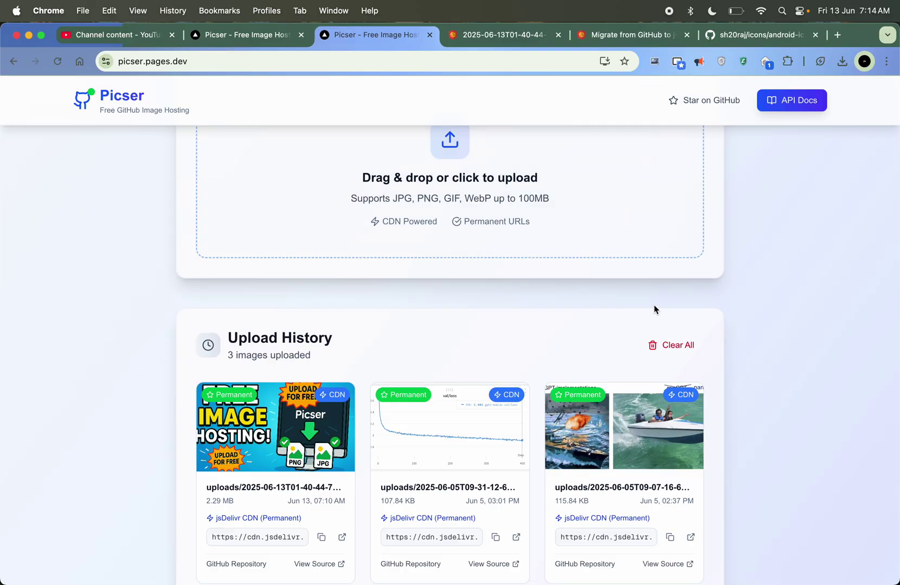
pyautogui.scroll(-2, 645, 314)
pyautogui.scroll(-4, 640, 317)
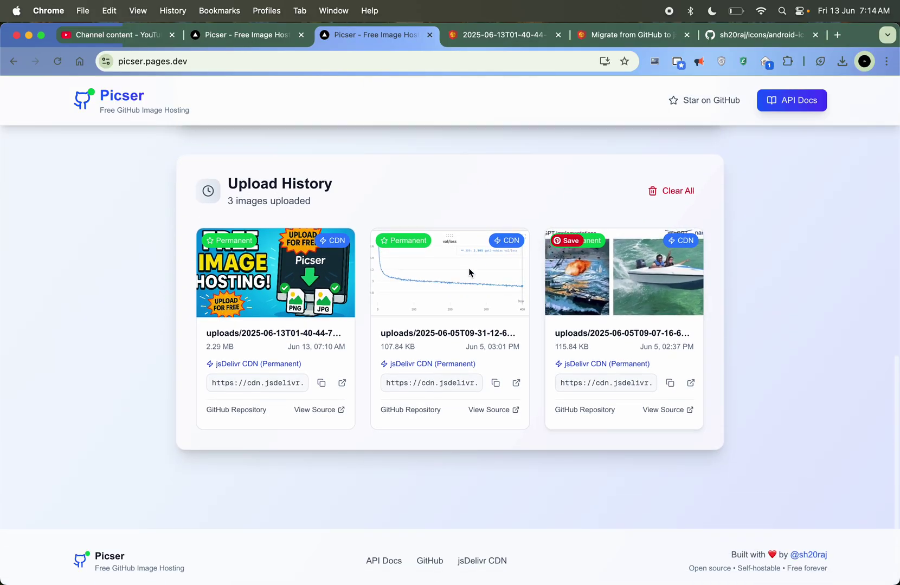
# - Select the first upload's CDN URL, then the branch name main in the converter's GitHub URL
pyautogui.click(299, 384)
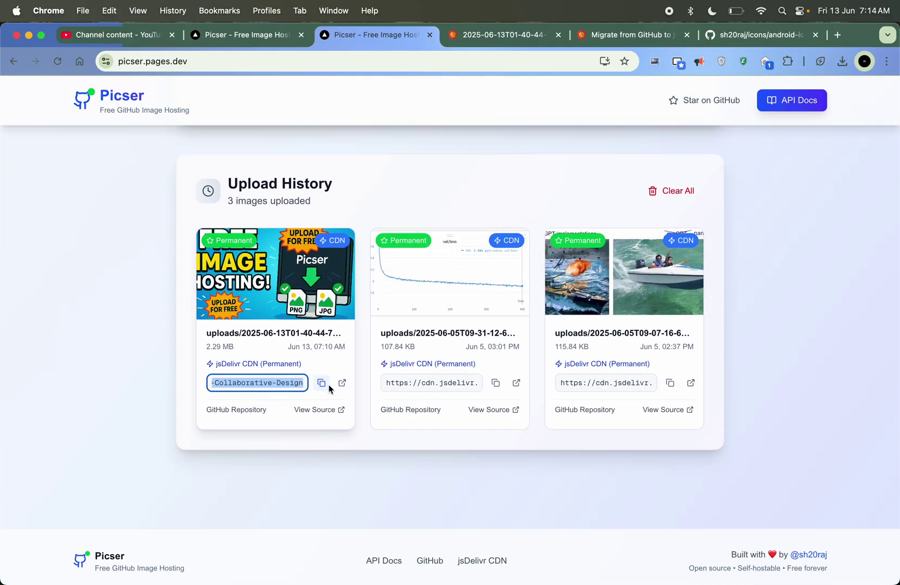
pyautogui.click(652, 37)
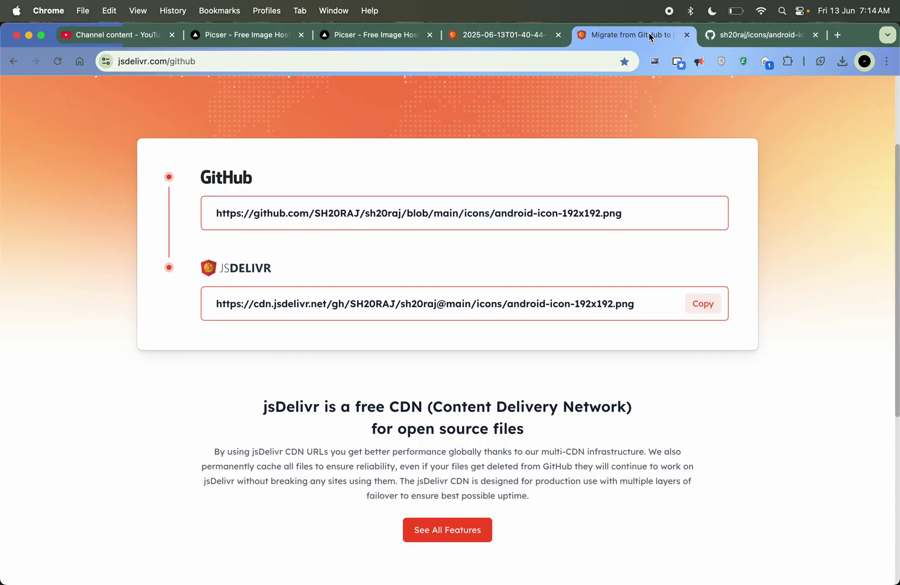
pyautogui.doubleClick(441, 216)
# - On the icon's GitHub file page, look through the file's extra-actions and edit menus
pyautogui.click(743, 39)
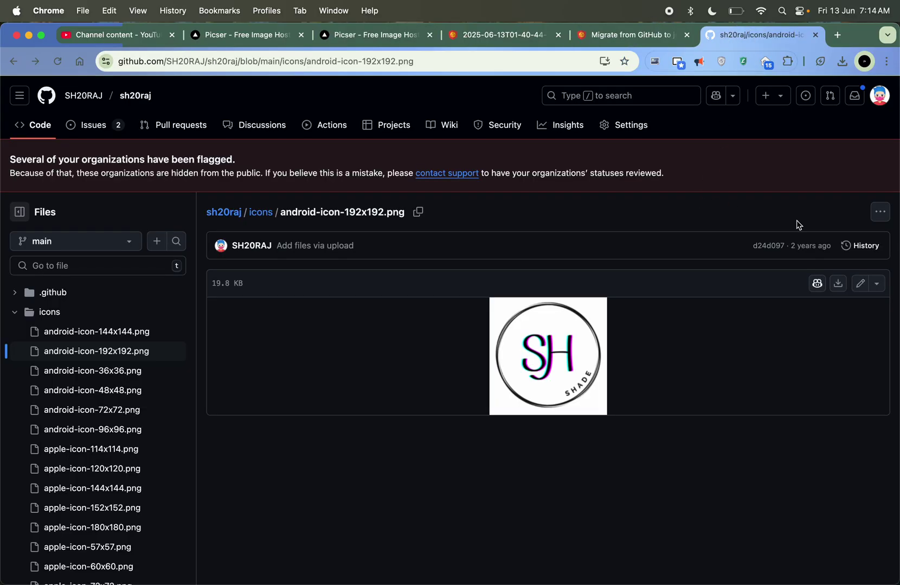
pyautogui.click(882, 214)
pyautogui.click(584, 515)
pyautogui.click(877, 283)
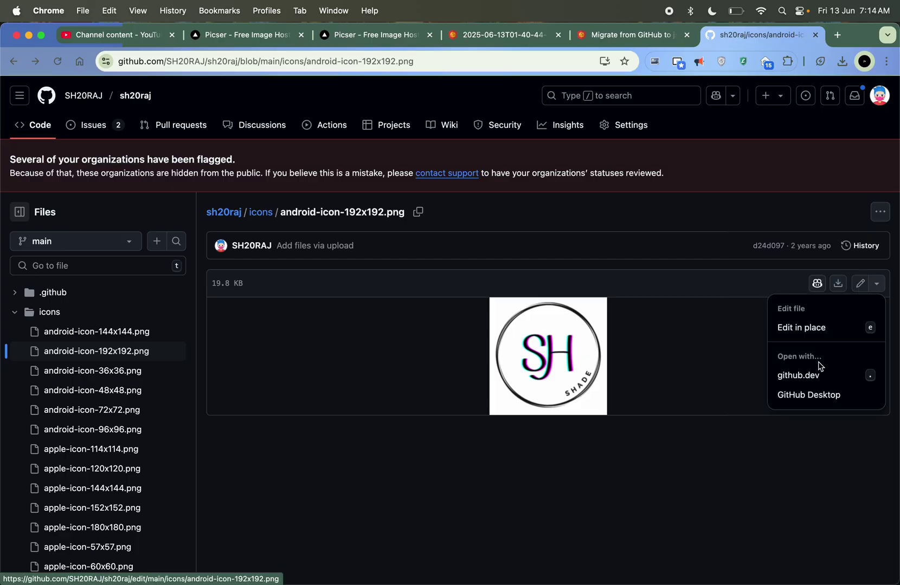
pyautogui.click(670, 493)
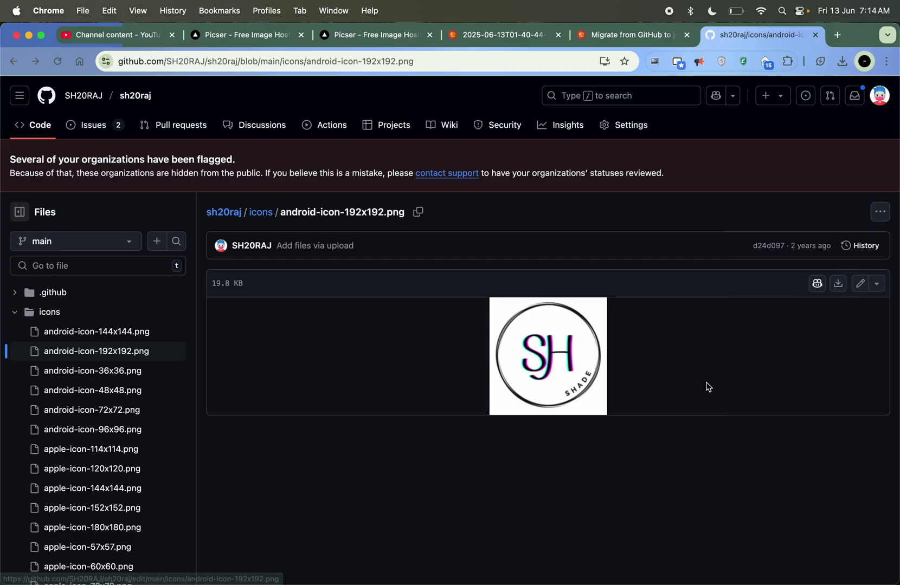
pyautogui.click(879, 214)
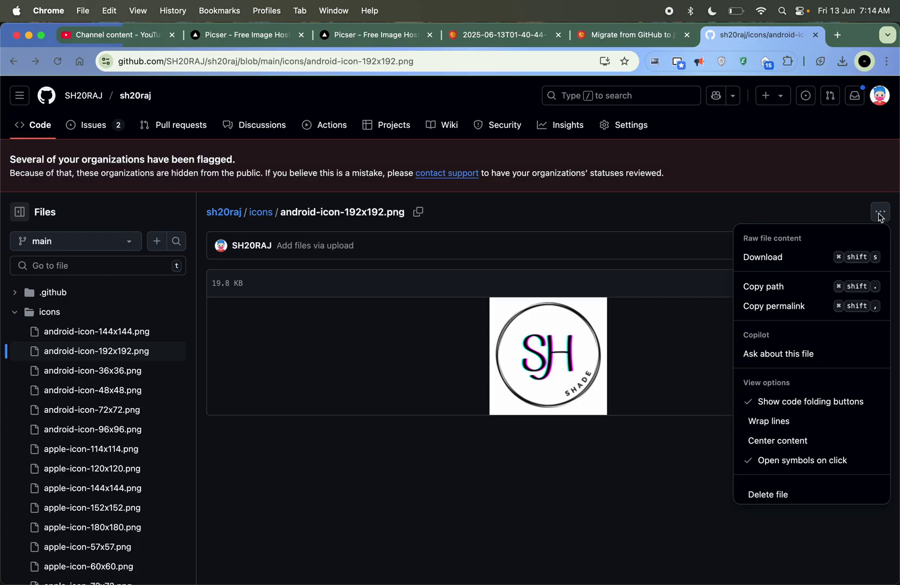
pyautogui.click(880, 215)
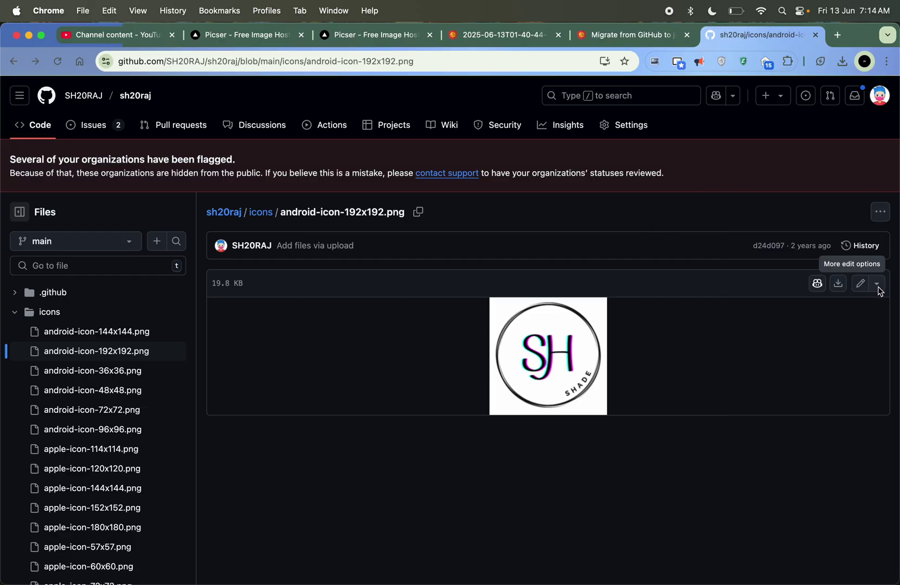
# - Open android-icon-144x144.png as stored in the 'Add files via upload' commit d24d097
pyautogui.click(860, 252)
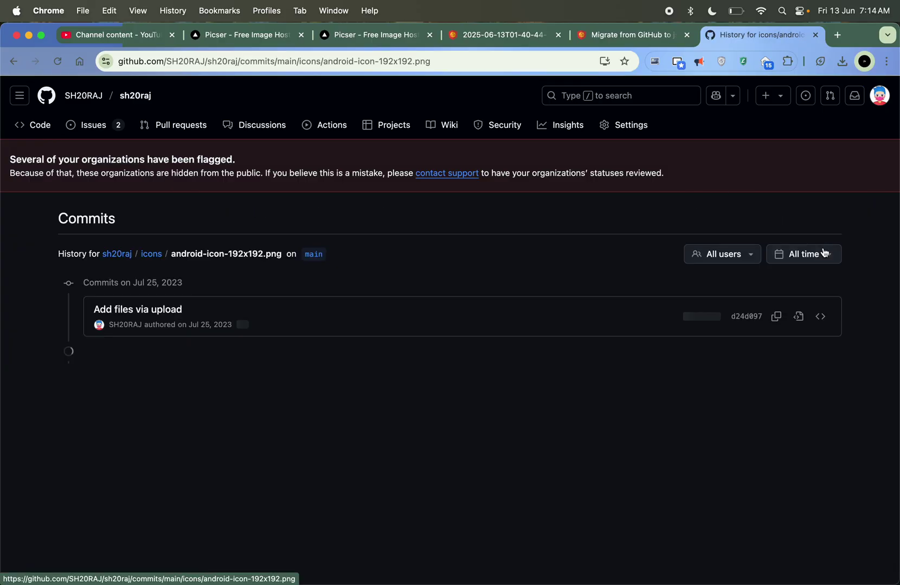
pyautogui.click(127, 314)
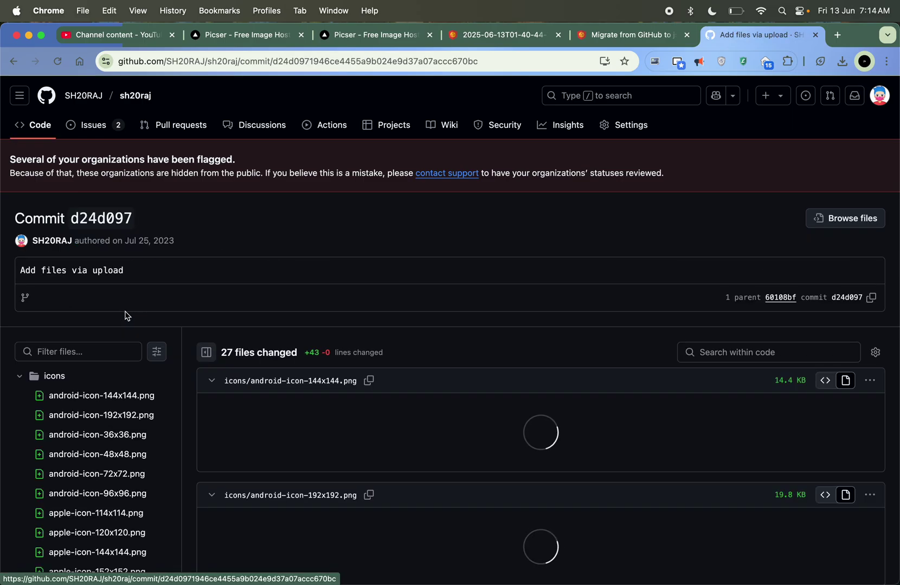
pyautogui.click(870, 380)
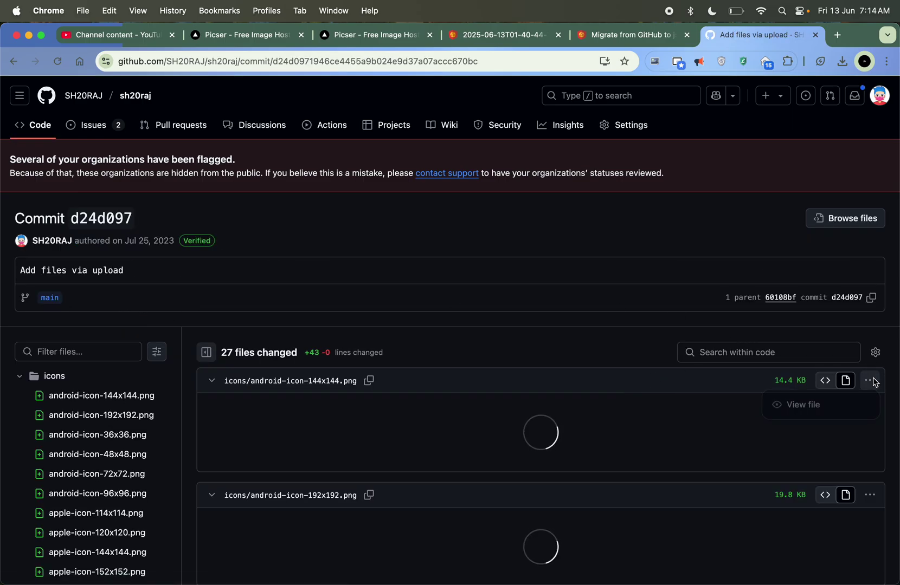
pyautogui.click(824, 408)
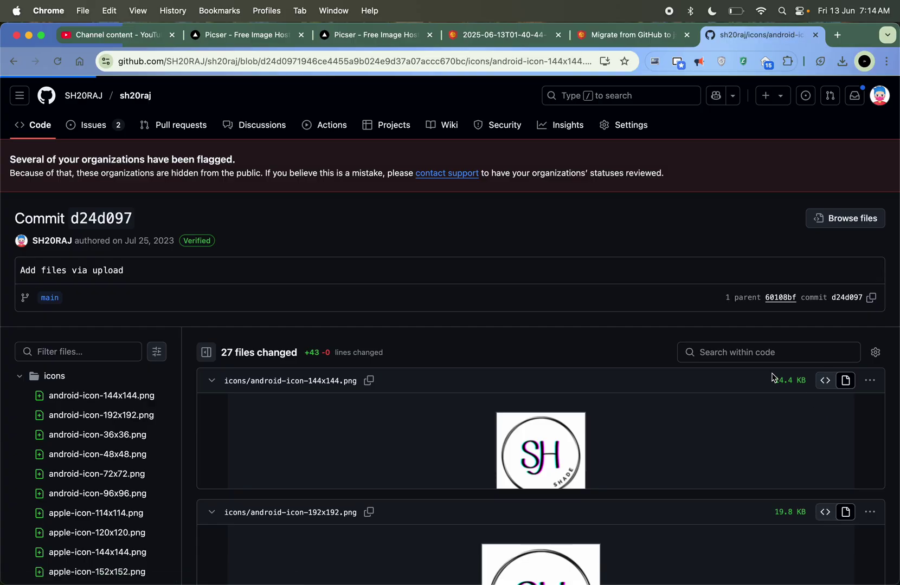
# - Select the commit-pinned page address and its d24d097 hash for copying
pyautogui.doubleClick(374, 64)
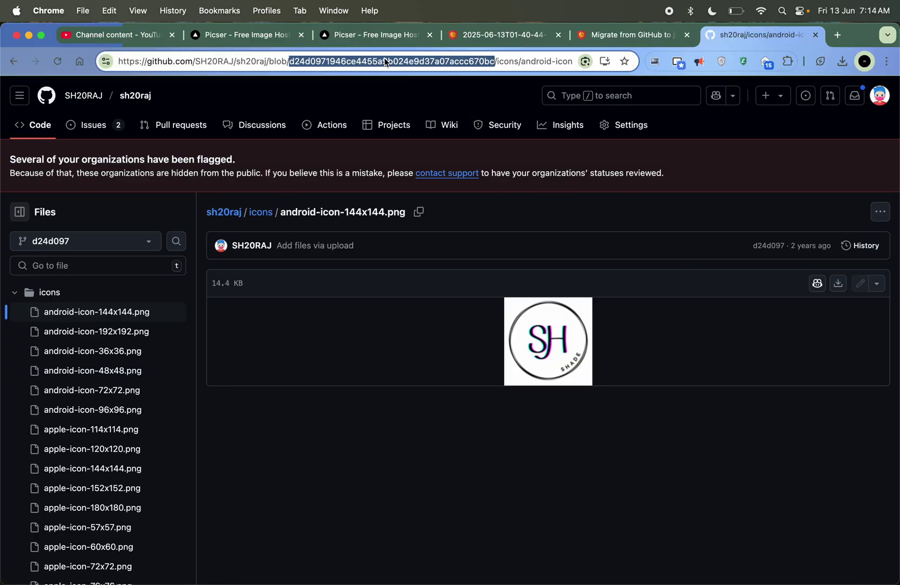
pyautogui.tripleClick(383, 56)
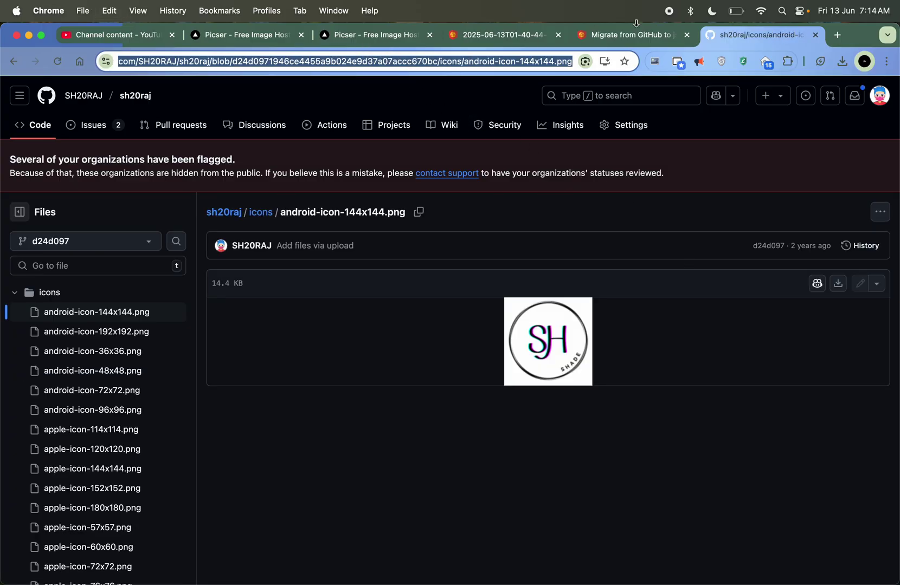
pyautogui.click(523, 95)
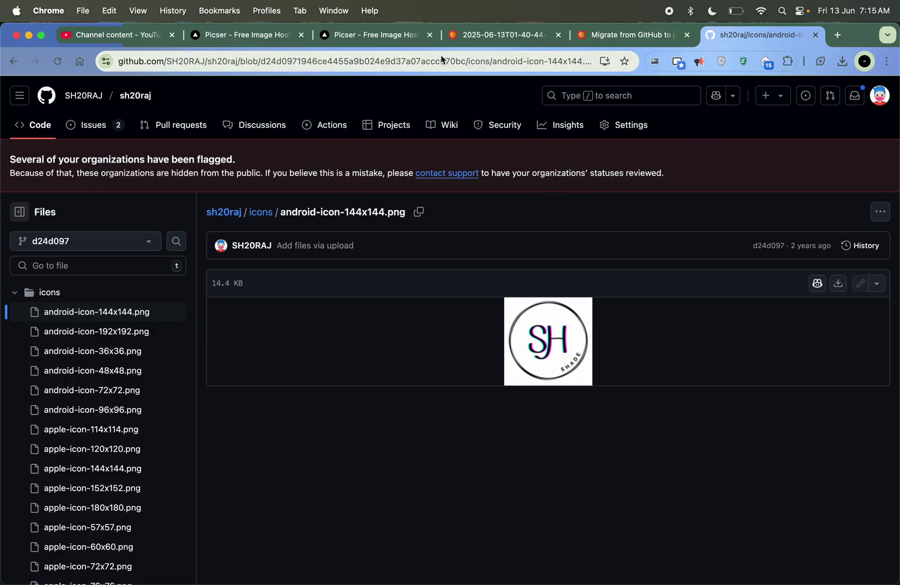
pyautogui.doubleClick(412, 61)
pyautogui.click(430, 87)
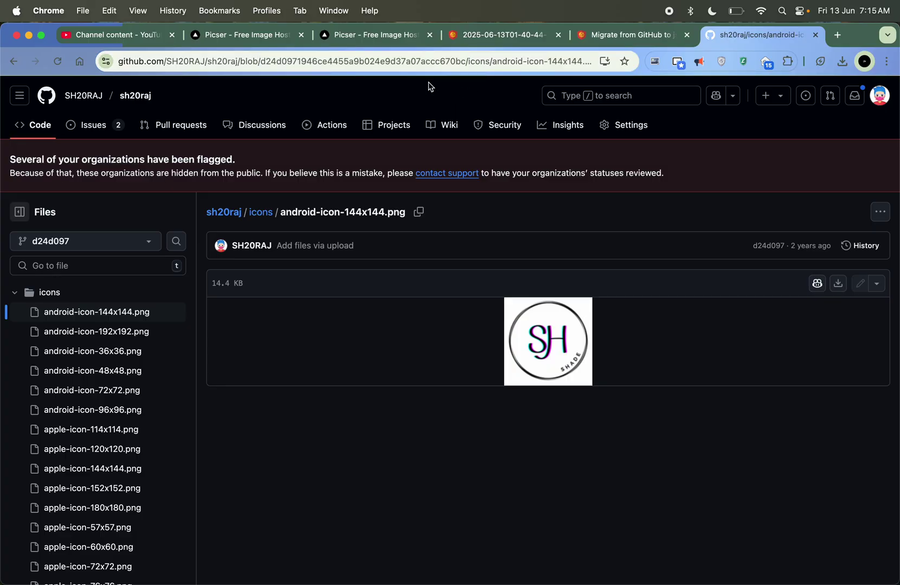
# - Replace the converter's GitHub link with the commit-pinned one and copy the generated jsDelivr URL
pyautogui.click(637, 37)
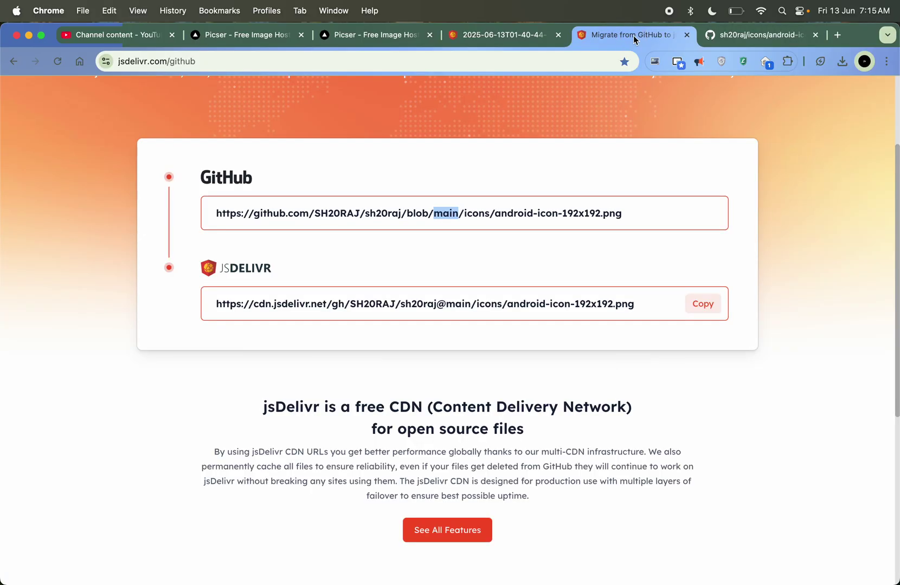
pyautogui.tripleClick(442, 211)
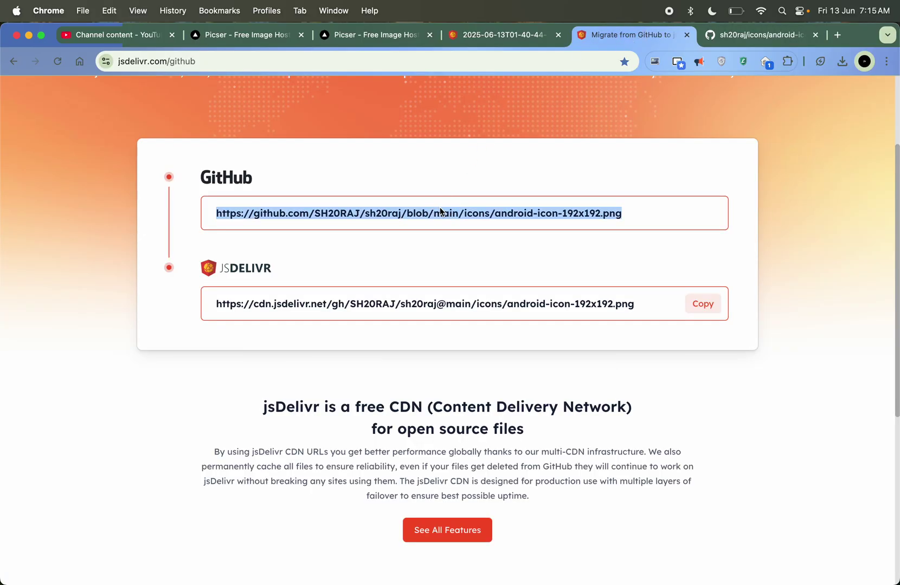
pyautogui.press('super+v')
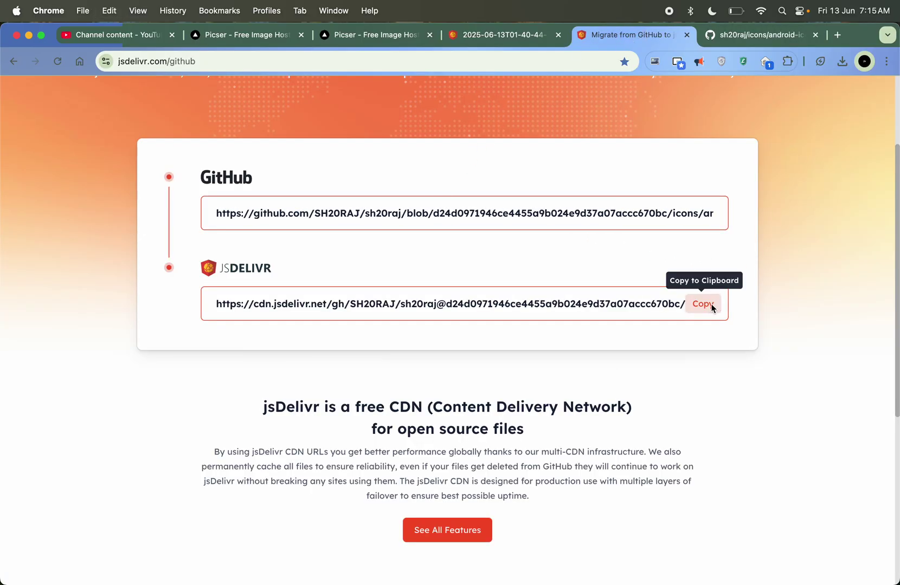
pyautogui.click(708, 305)
# - Load the jsDelivr CDN URL in a new tab to see the SH icon, then close those tabs
pyautogui.press('super+t')
pyautogui.press('super+v')
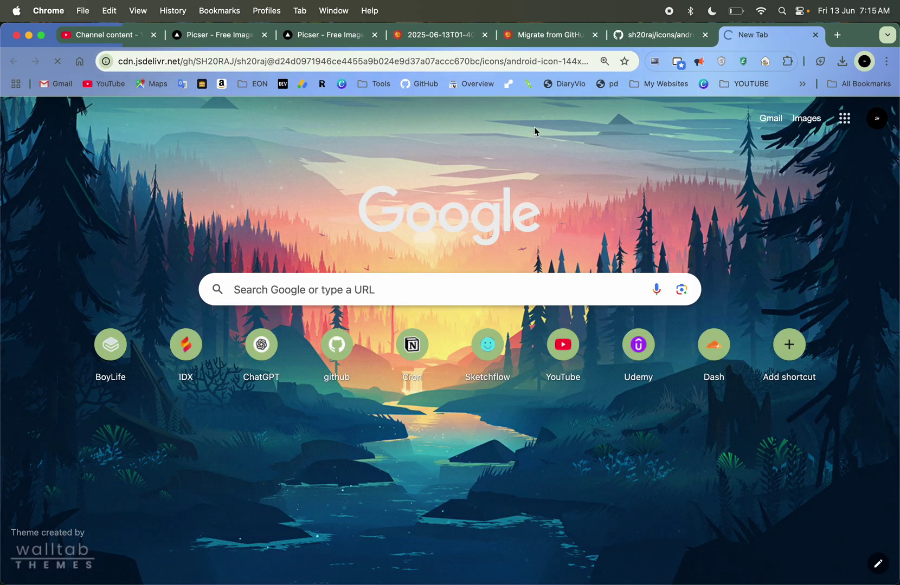
pyautogui.press('Return')
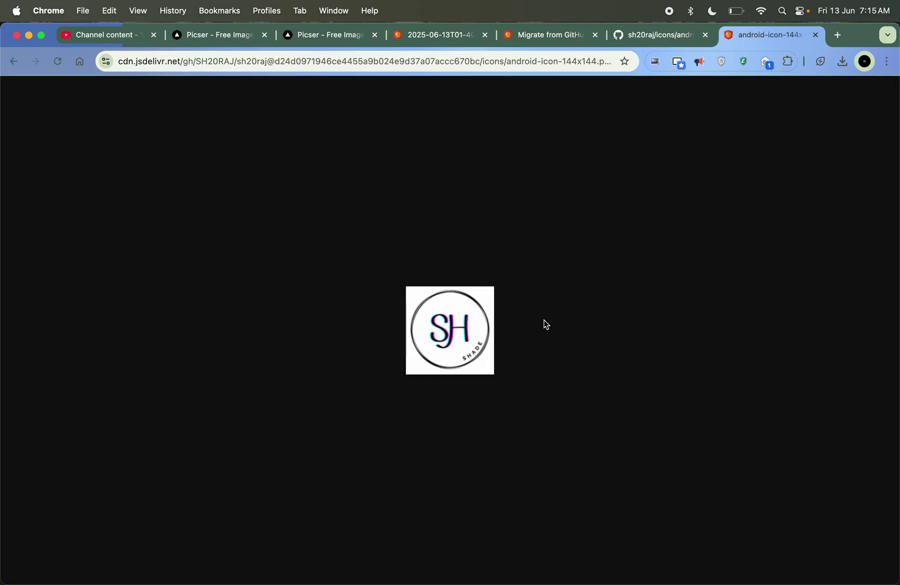
pyautogui.press('super+w')
pyautogui.press('super+w')
pyautogui.press('super+alt+Left')
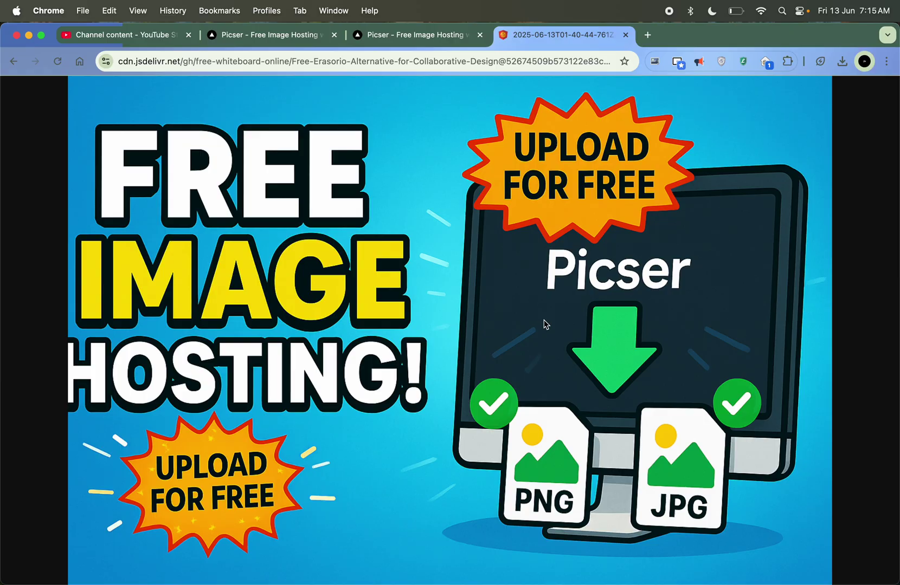
# - Close the uploaded image tab, open the picser GitHub repository and read through its README
pyautogui.press('super+w')
pyautogui.scroll(15, 507, 510)
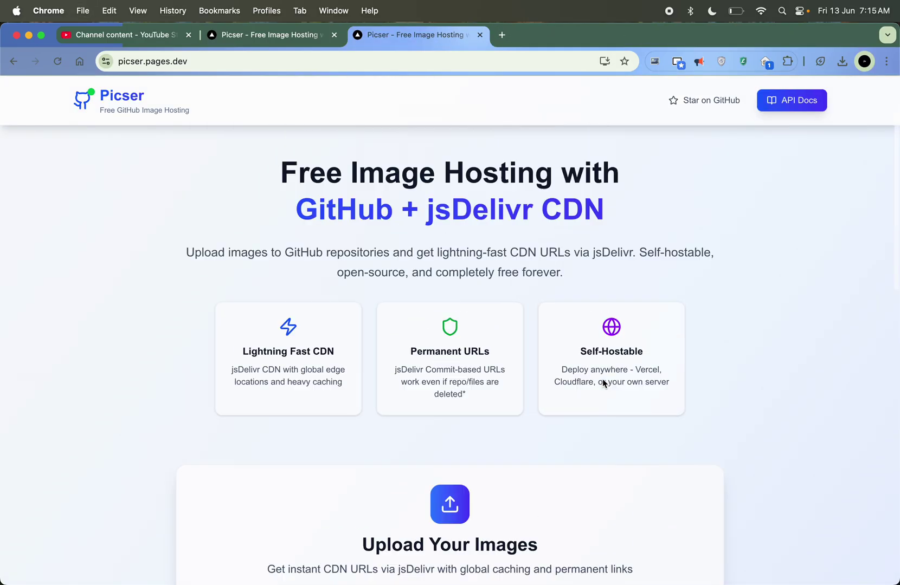
pyautogui.click(709, 99)
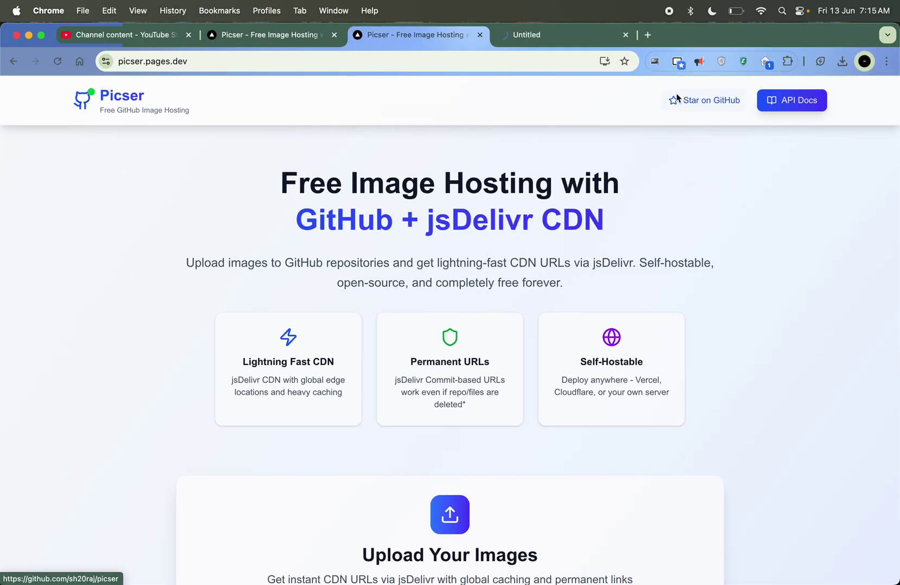
pyautogui.scroll(-5, 368, 437)
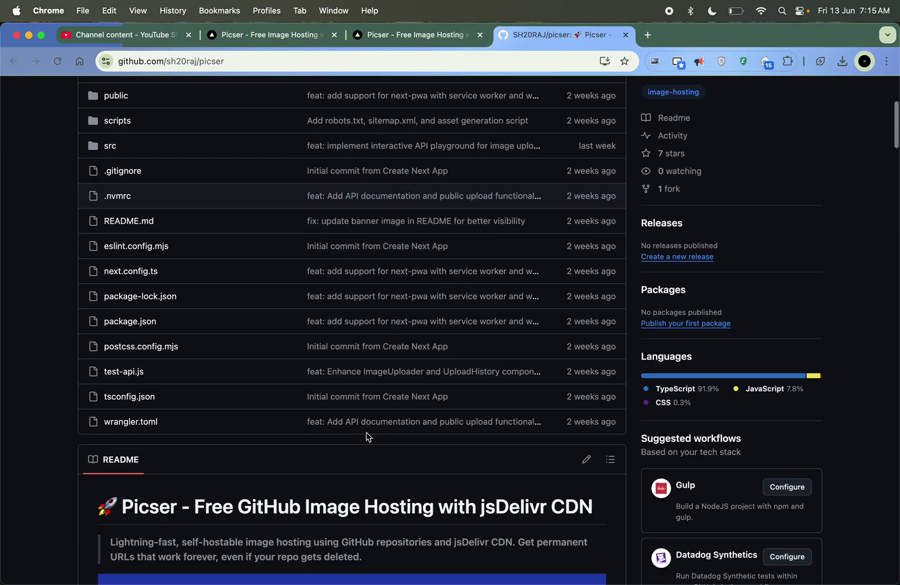
pyautogui.scroll(-2, 366, 433)
pyautogui.scroll(3, 209, 424)
pyautogui.scroll(-10, 310, 311)
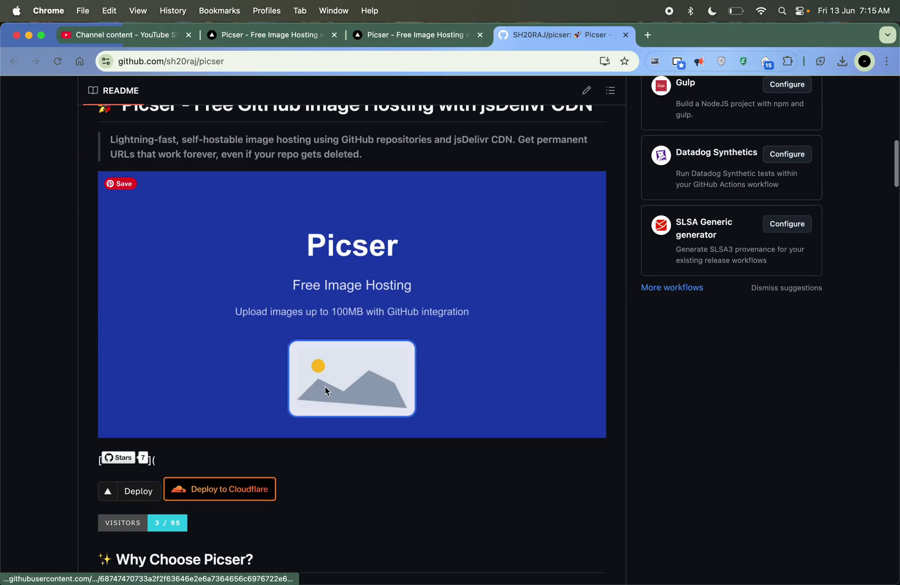
pyautogui.scroll(-10, 326, 387)
pyautogui.scroll(6, 227, 231)
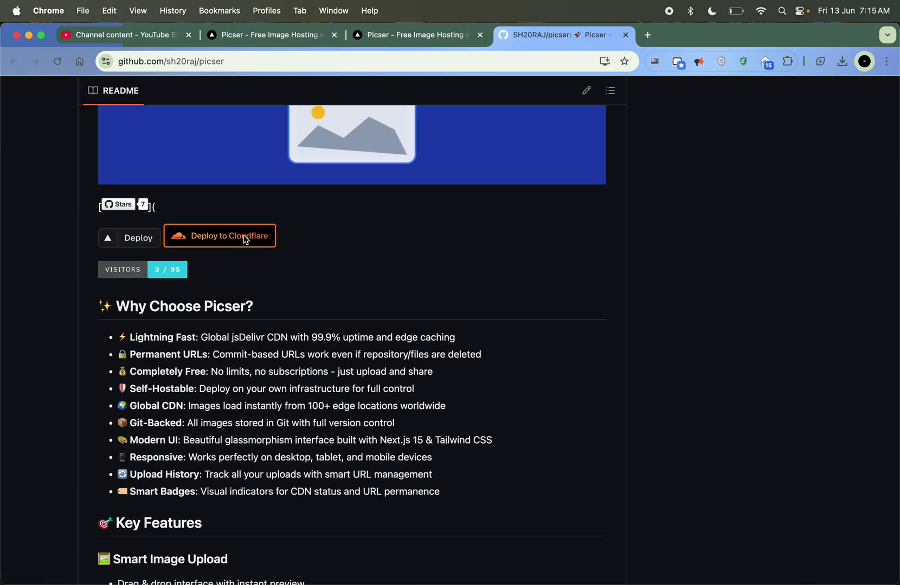
pyautogui.scroll(-15, 438, 393)
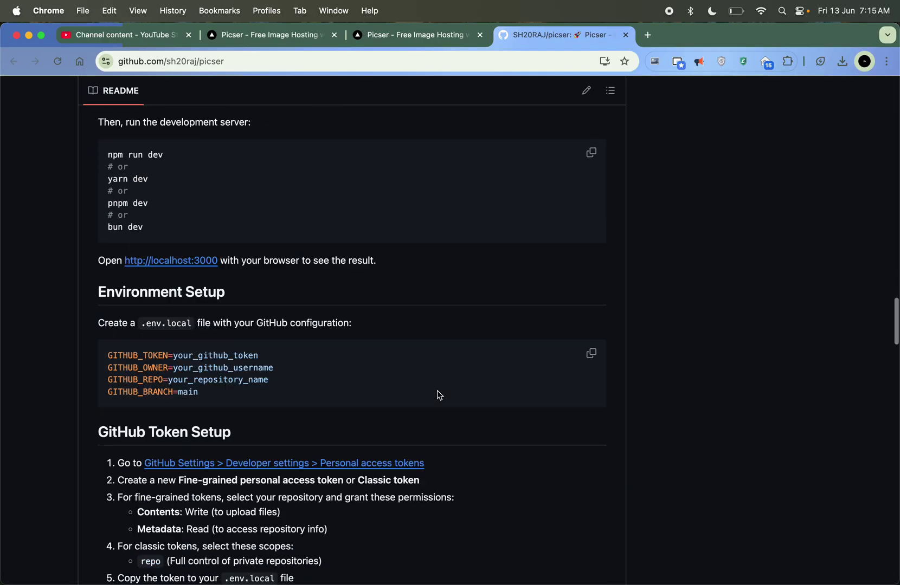
pyautogui.scroll(1, 439, 396)
pyautogui.scroll(-6, 440, 396)
pyautogui.scroll(20, 440, 395)
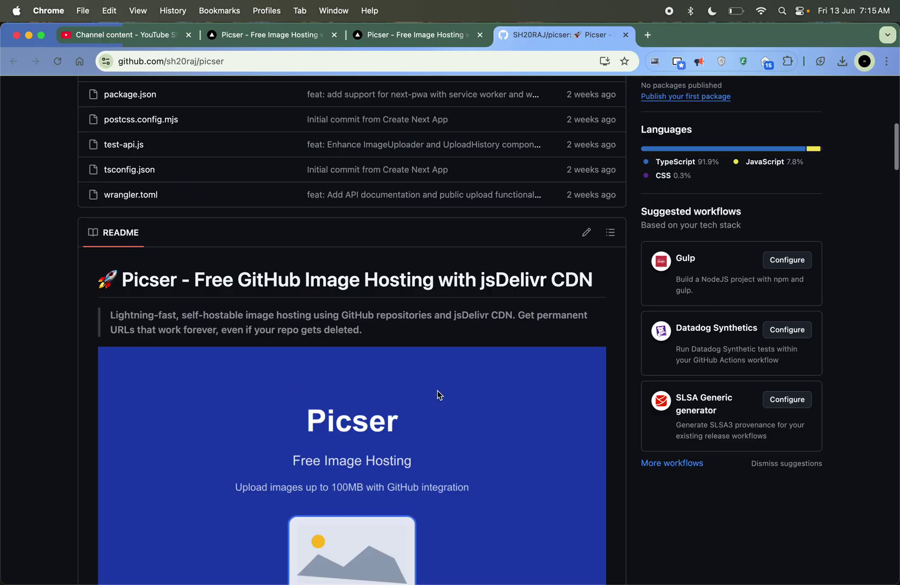
pyautogui.scroll(10, 439, 394)
# - Unstar and re-star the picser repository so it stays at 7 stars, then close it
pyautogui.click(783, 211)
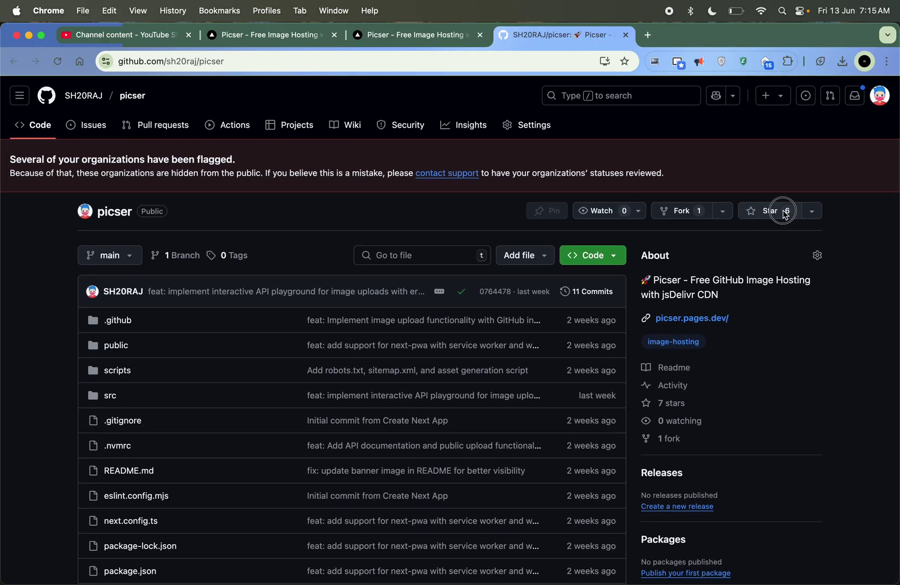
pyautogui.click(783, 211)
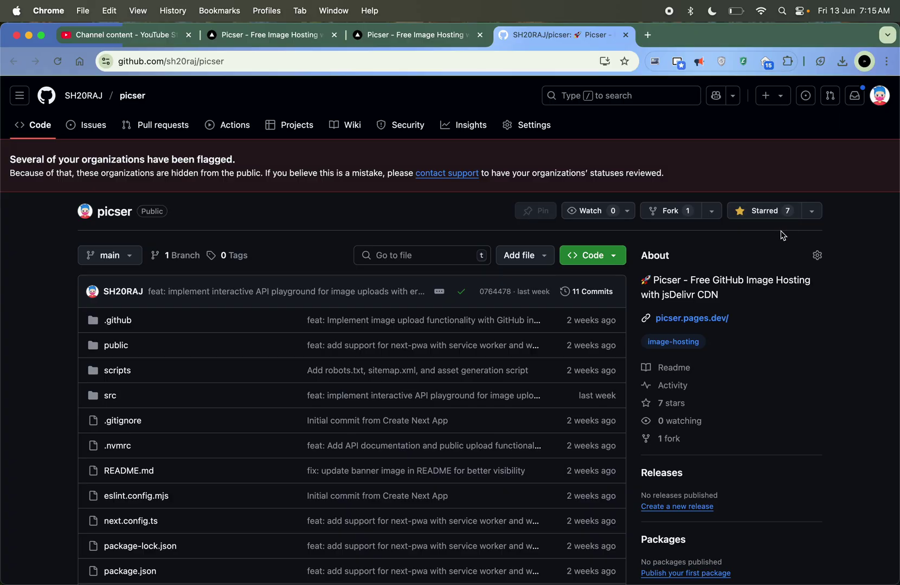
pyautogui.press('super+w')
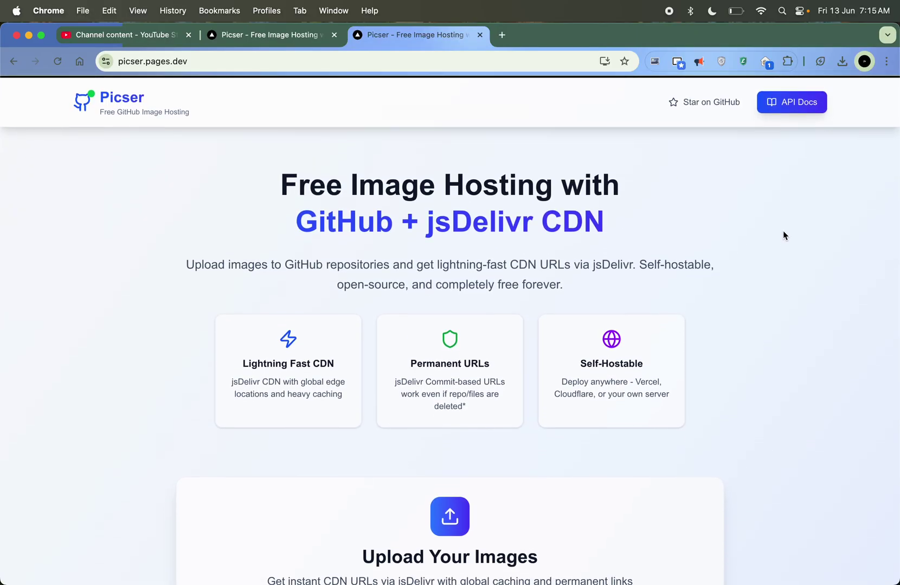
# - Open Picser's API Docs and follow the GitHub Token 'How to generate one' guide link
pyautogui.scroll(-15, 781, 235)
pyautogui.scroll(4, 780, 216)
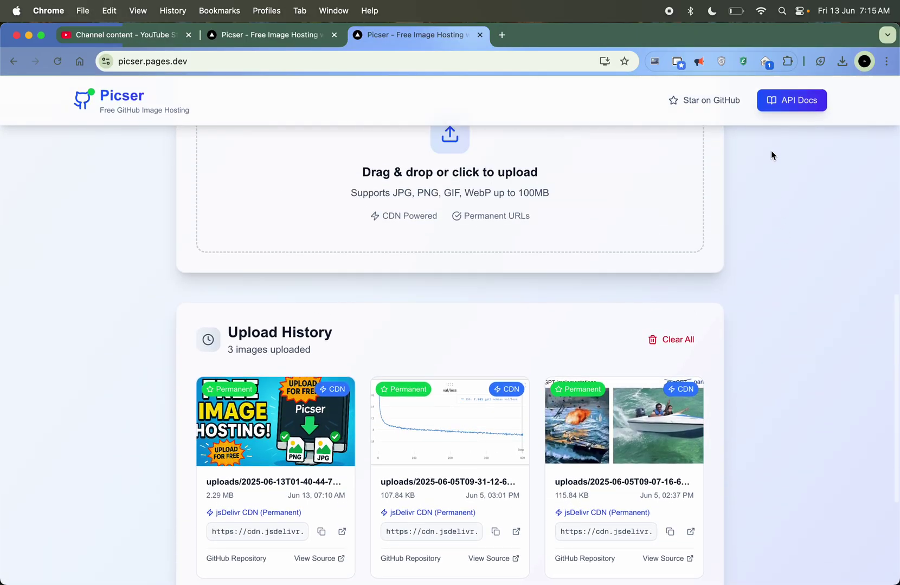
pyautogui.click(778, 113)
pyautogui.scroll(-7, 447, 300)
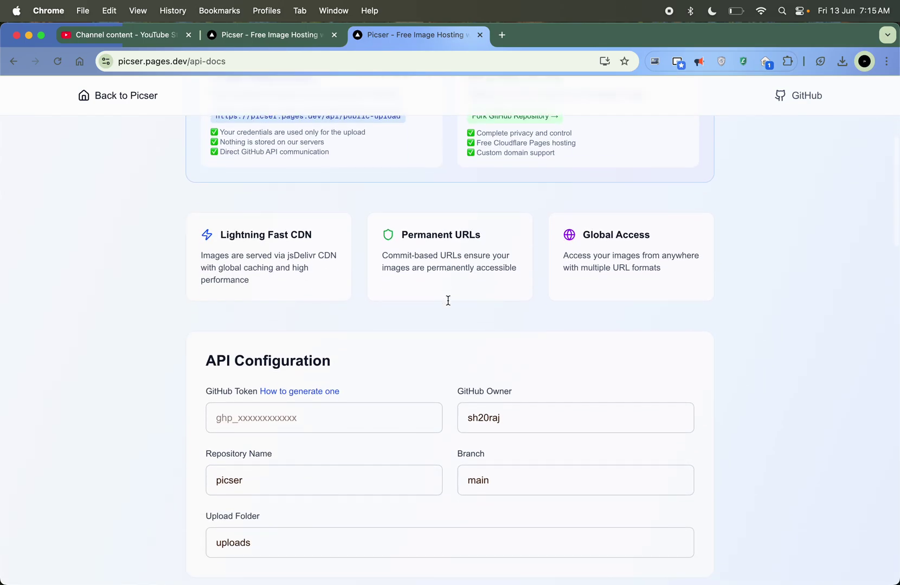
pyautogui.scroll(-3, 447, 300)
pyautogui.click(322, 302)
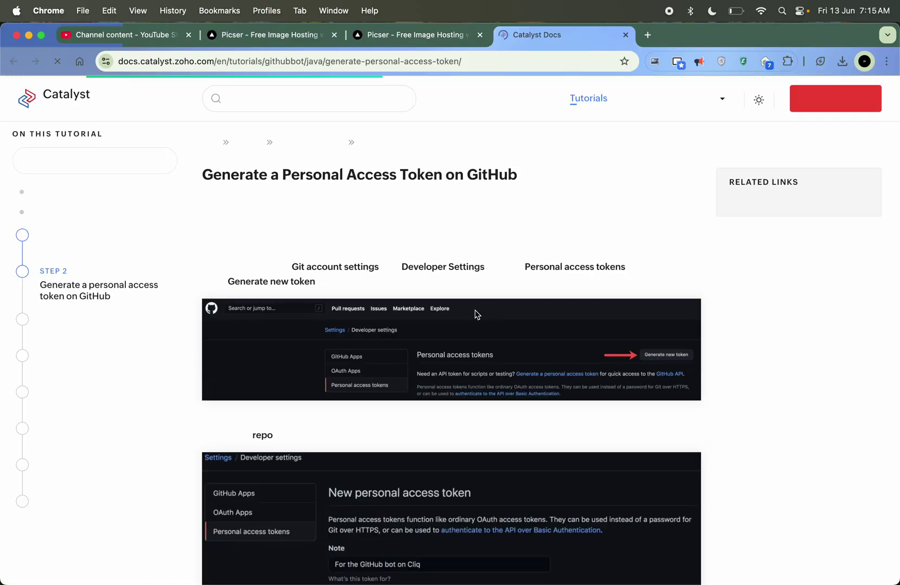
# - Scroll through the Catalyst Docs tutorial 'Generate a Personal Access Token on GitHub'
pyautogui.scroll(-5, 504, 298)
pyautogui.scroll(3, 497, 283)
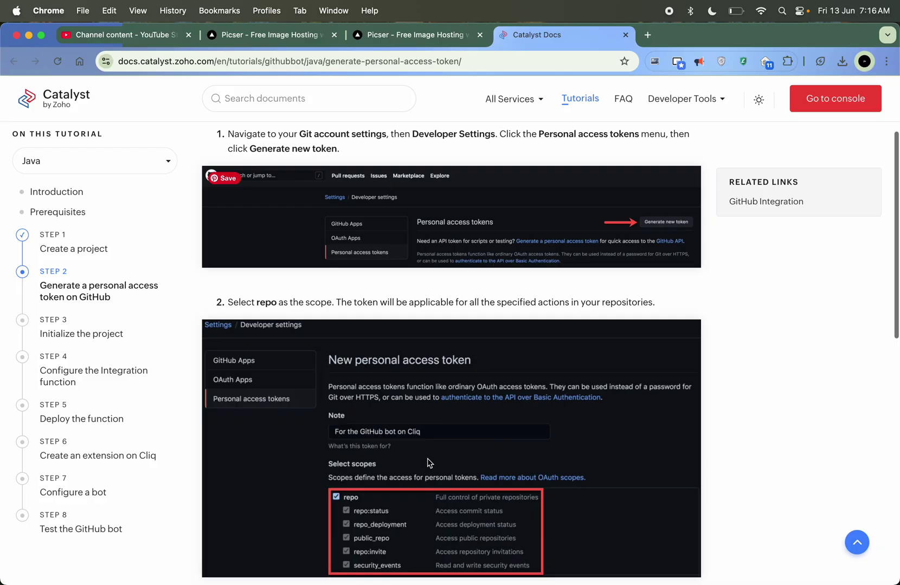
pyautogui.scroll(-10, 595, 303)
pyautogui.scroll(4, 595, 302)
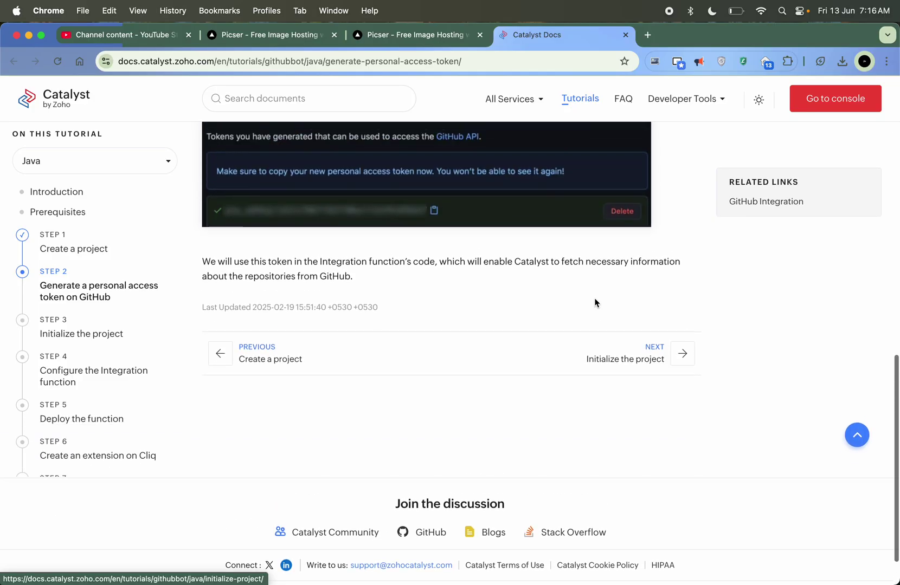
# - Back in the API docs form, review the GitHub Token, owner, repository picser and branch main fields
pyautogui.click(428, 35)
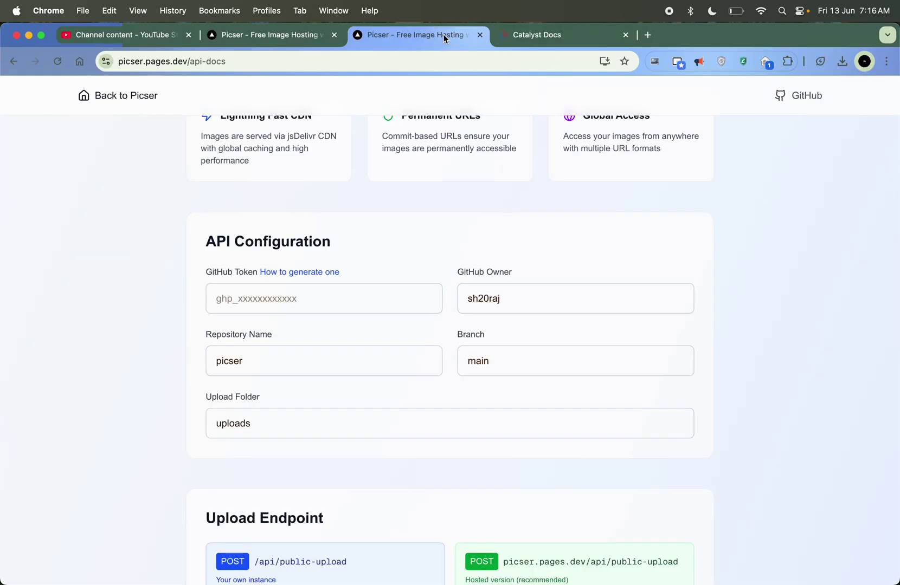
pyautogui.scroll(-1, 412, 303)
pyautogui.click(381, 287)
pyautogui.doubleClick(376, 337)
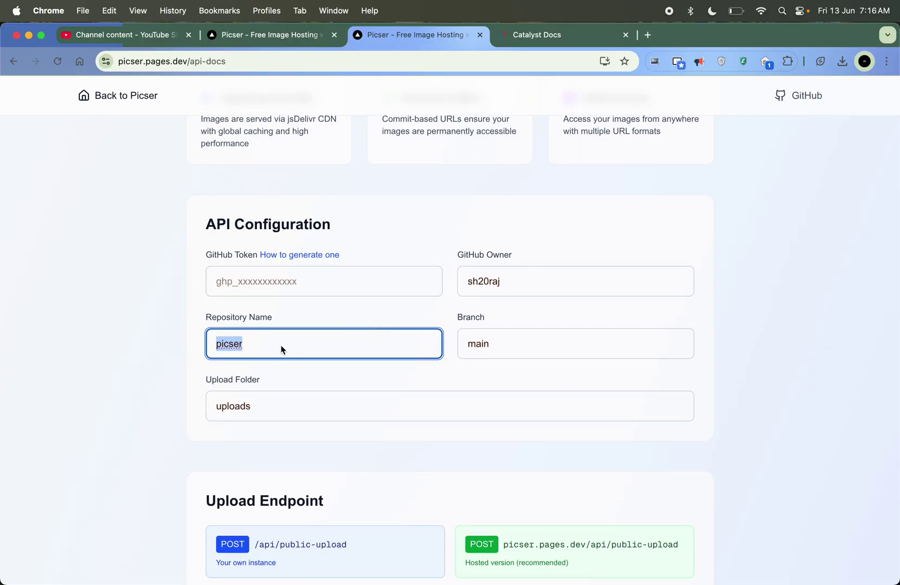
pyautogui.doubleClick(493, 282)
pyautogui.doubleClick(500, 345)
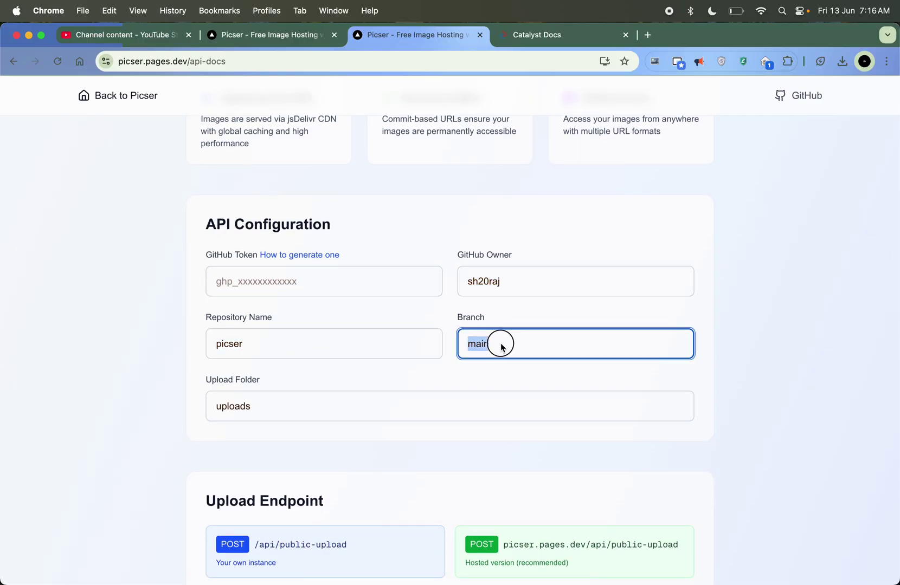
pyautogui.click(486, 383)
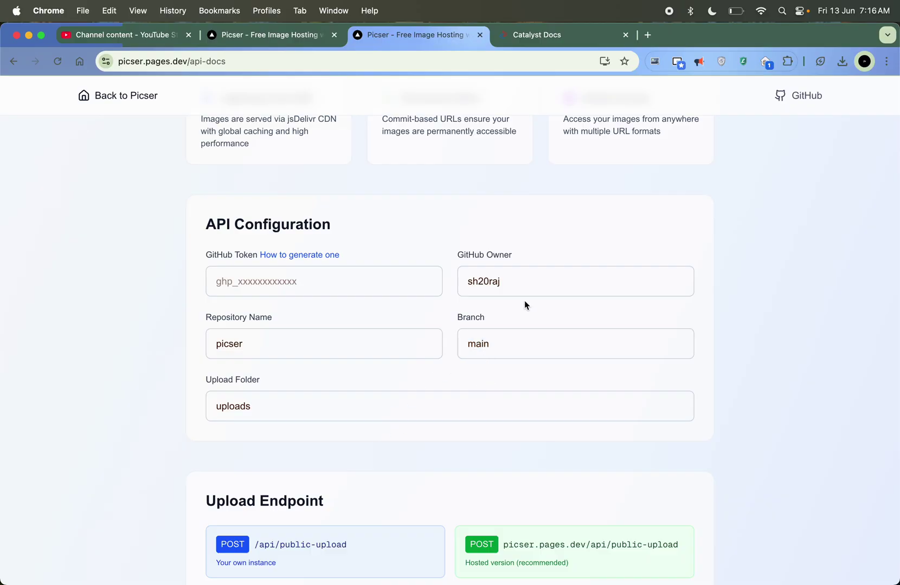
pyautogui.doubleClick(506, 346)
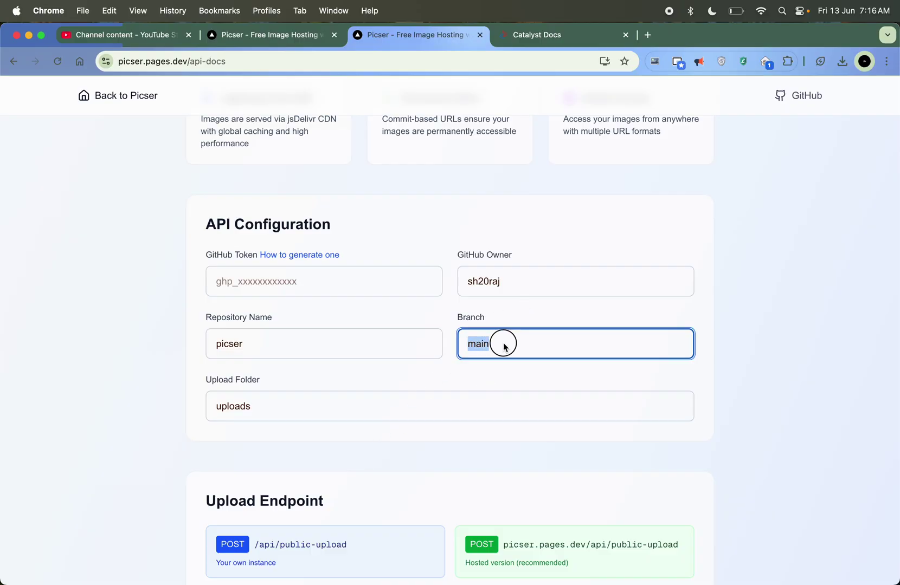
pyautogui.click(448, 363)
# - Clear the Upload Folder value 'uploads' so the field is empty
pyautogui.scroll(-1, 449, 362)
pyautogui.doubleClick(446, 372)
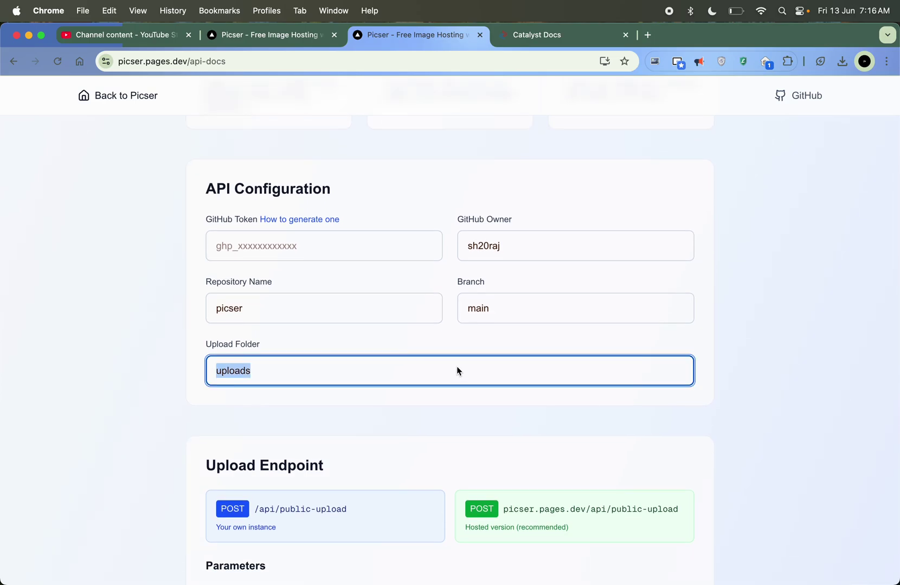
pyautogui.press('BackSpace')
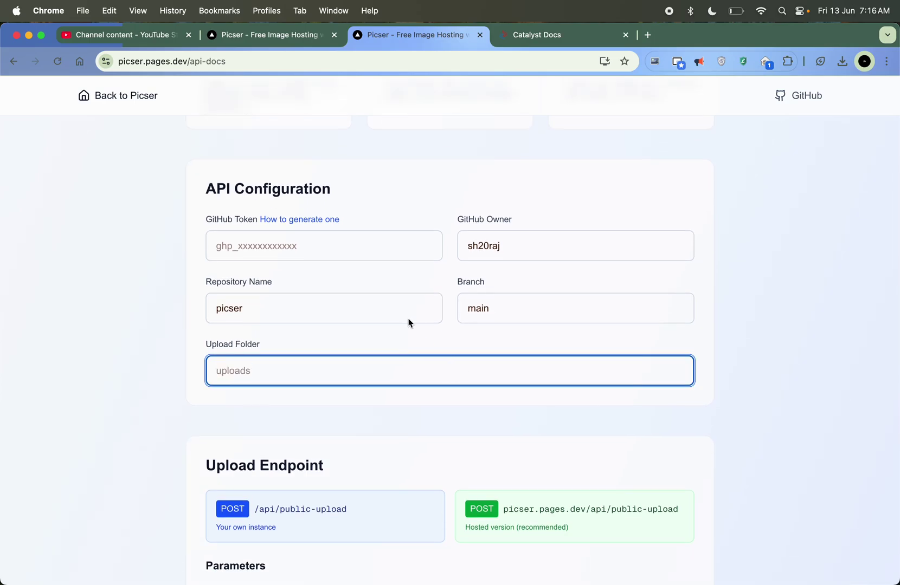
pyautogui.click(417, 331)
# - Open the playground's Browse Files picker, cancel without choosing an image, and scroll back up
pyautogui.scroll(-10, 420, 328)
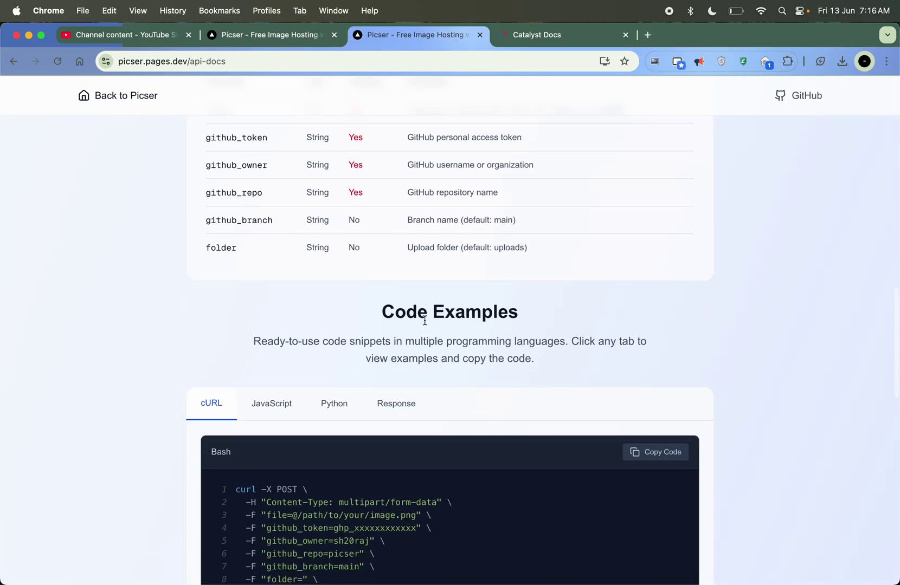
pyautogui.scroll(-15, 424, 321)
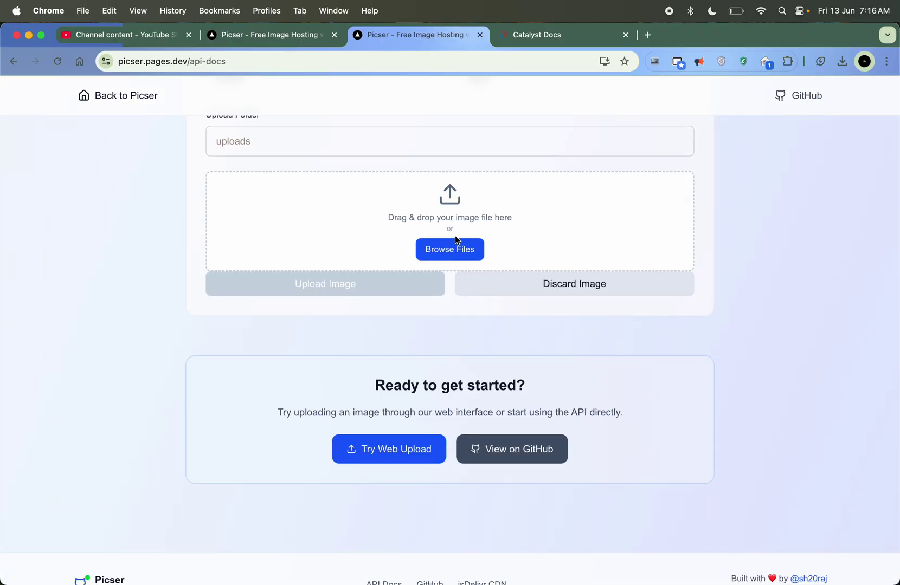
pyautogui.click(456, 245)
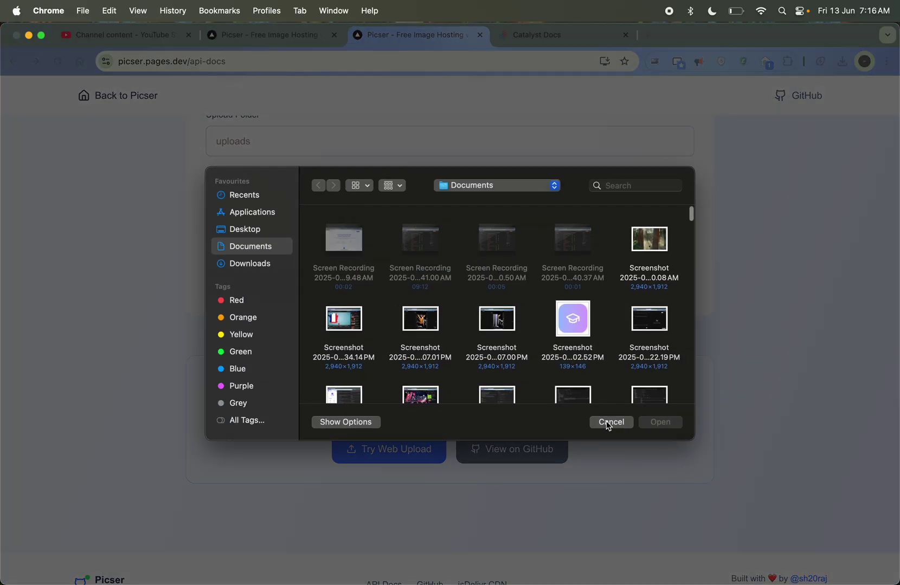
pyautogui.click(609, 423)
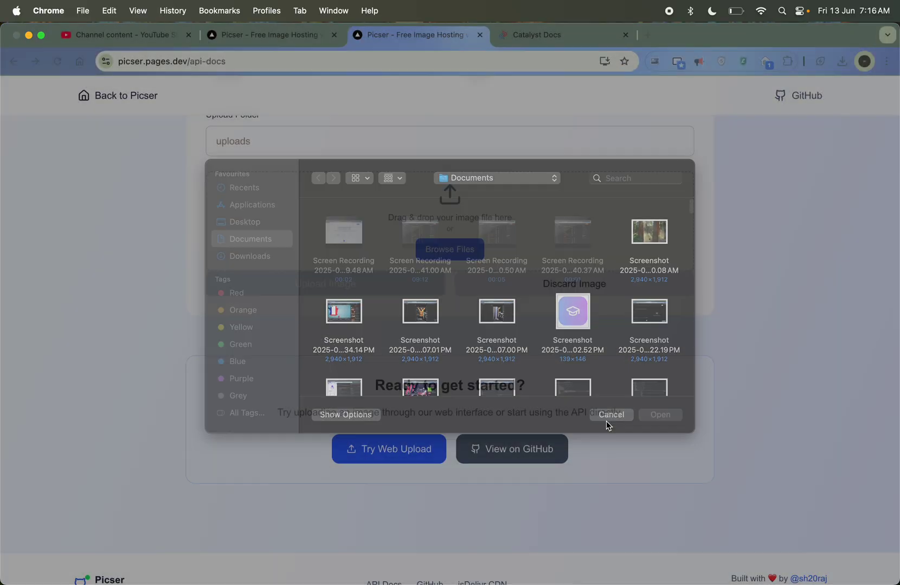
pyautogui.scroll(5, 553, 284)
pyautogui.click(348, 210)
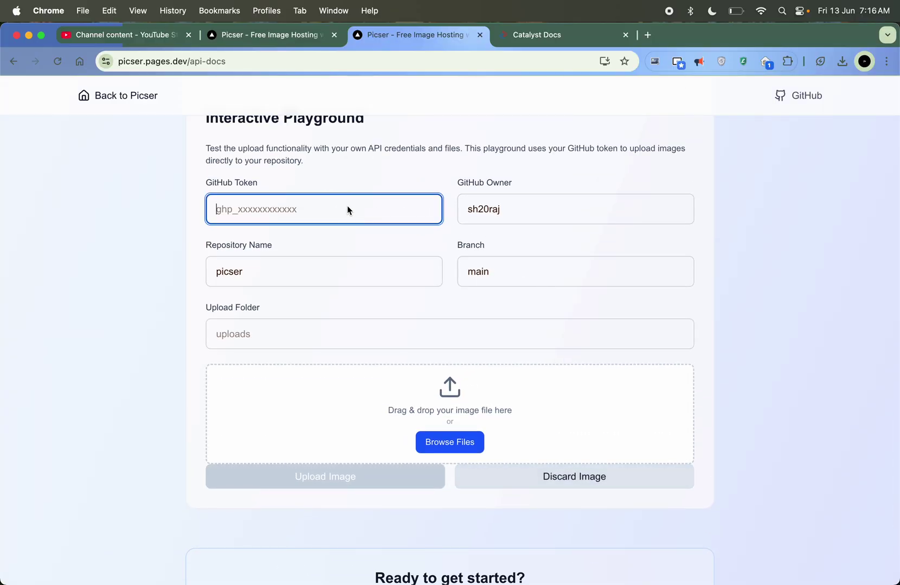
pyautogui.scroll(15, 417, 177)
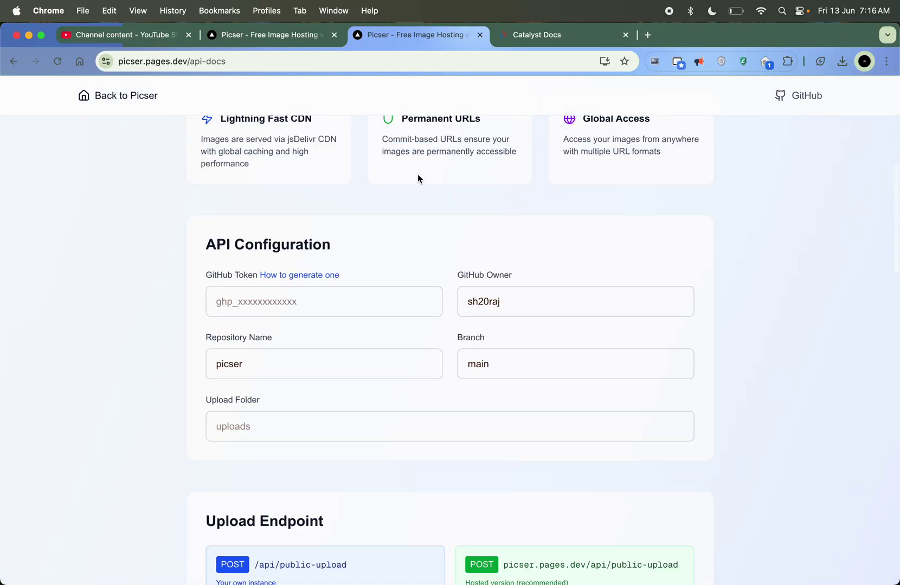
pyautogui.scroll(3, 477, 162)
# - Return to the Picser home page with the DevTools Network panel open
pyautogui.click(139, 95)
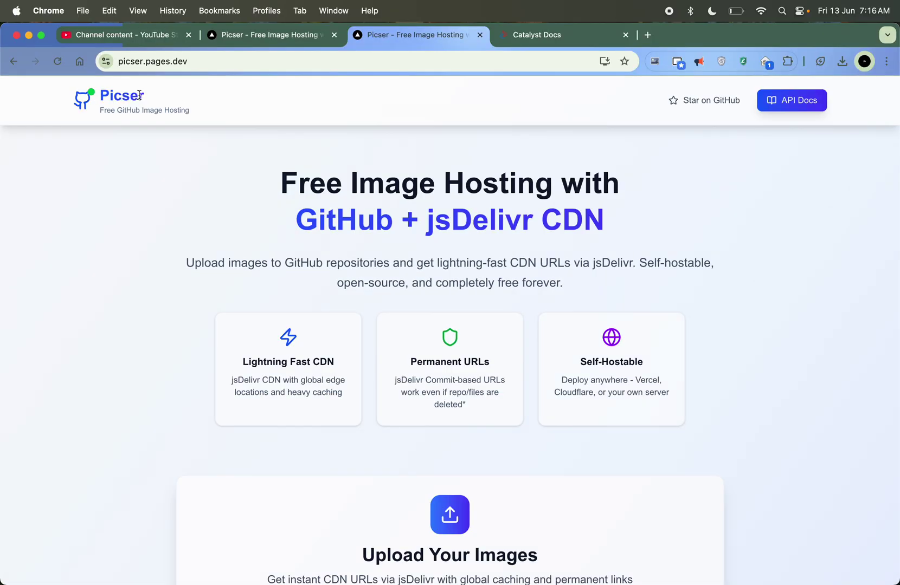
pyautogui.press('super+alt+i')
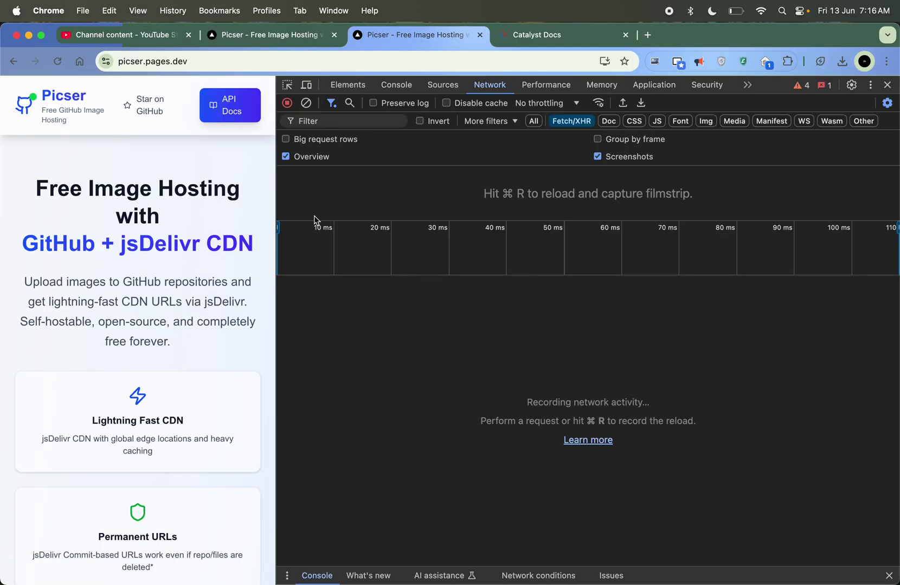
pyautogui.scroll(-8, 243, 278)
pyautogui.scroll(-4, 243, 273)
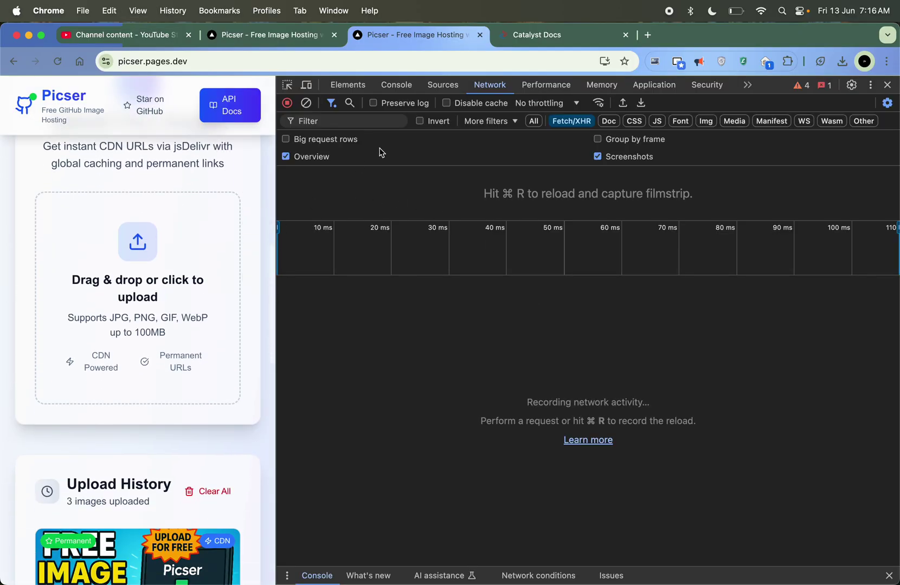
# - Drag a downloaded ChatGPT PNG onto the drop zone and view the upload request's form-data payload
pyautogui.click(841, 62)
pyautogui.moveTo(727, 126); pyautogui.dragTo(239, 261)
pyautogui.click(306, 302)
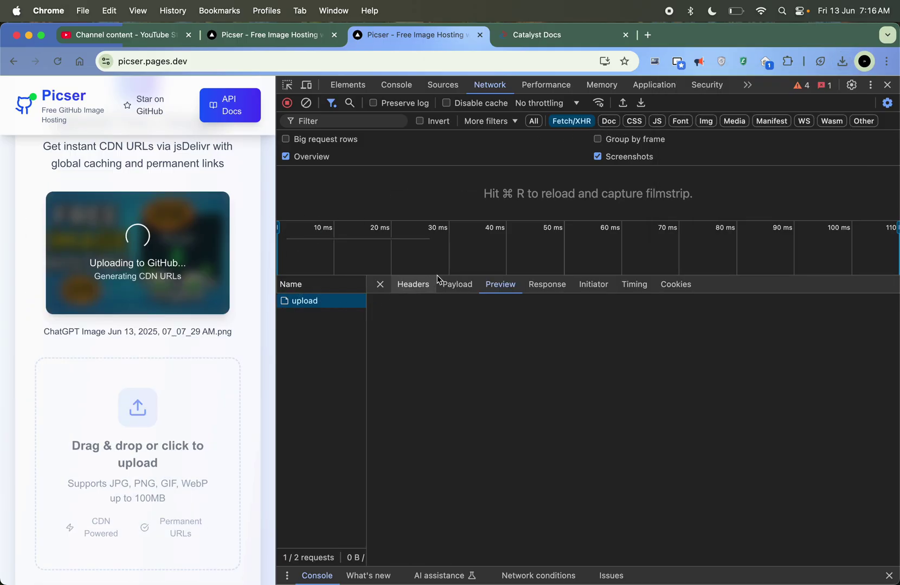
pyautogui.click(459, 286)
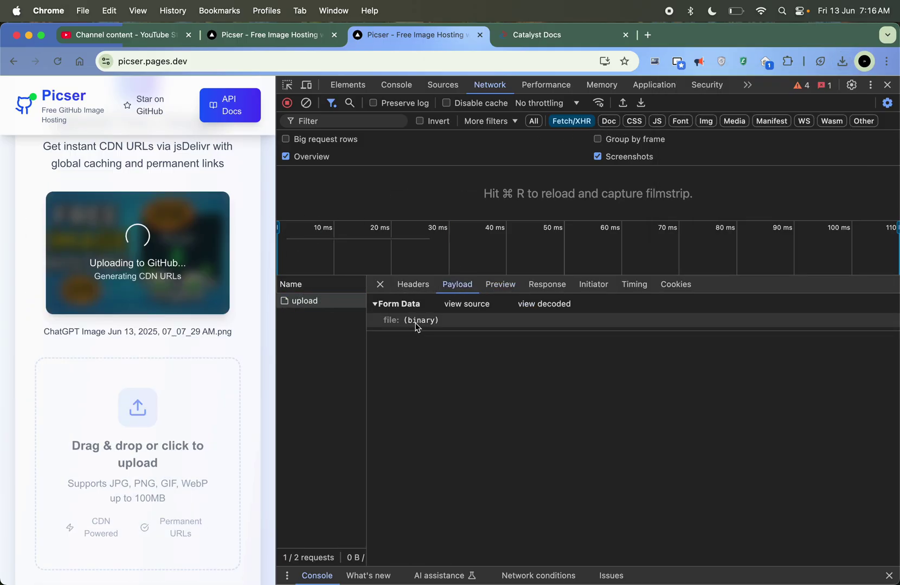
pyautogui.click(458, 285)
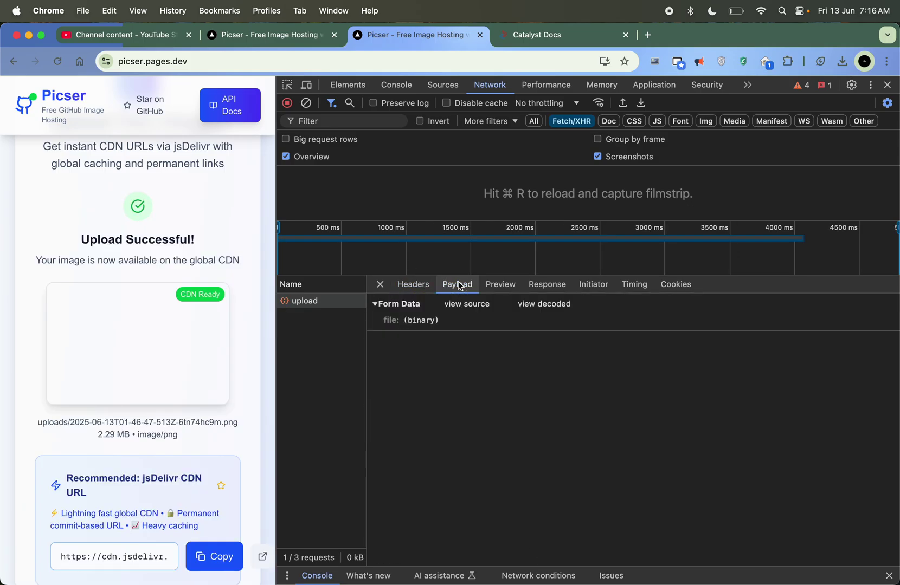
# - Preview the upload's JSON response, highlighting the repository path, filename, commit_sha and success true
pyautogui.click(497, 286)
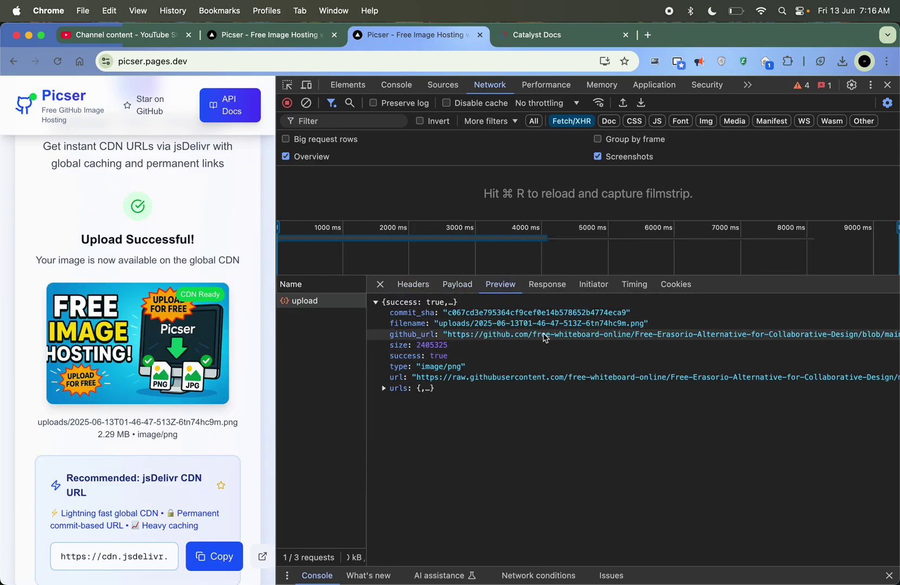
pyautogui.moveTo(533, 335); pyautogui.dragTo(686, 339)
pyautogui.click(468, 328)
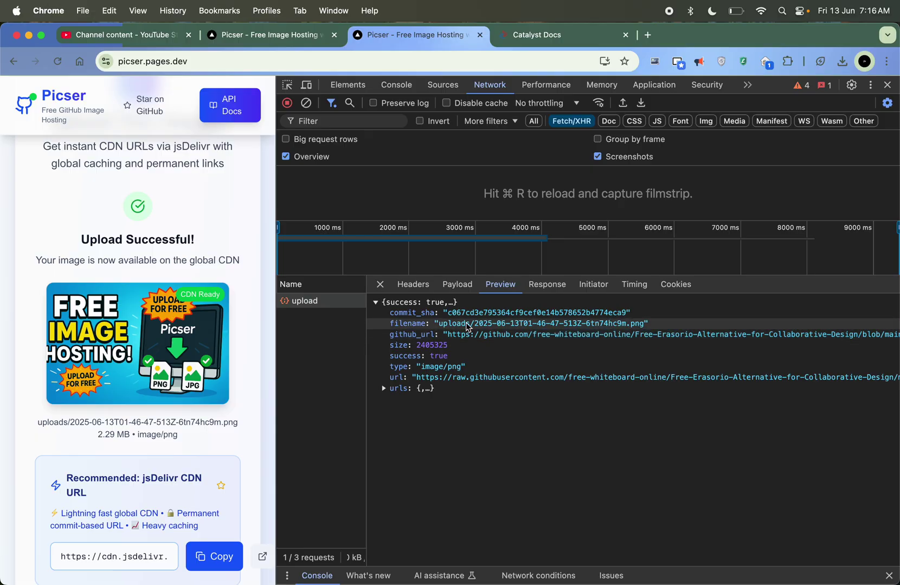
pyautogui.doubleClick(468, 328)
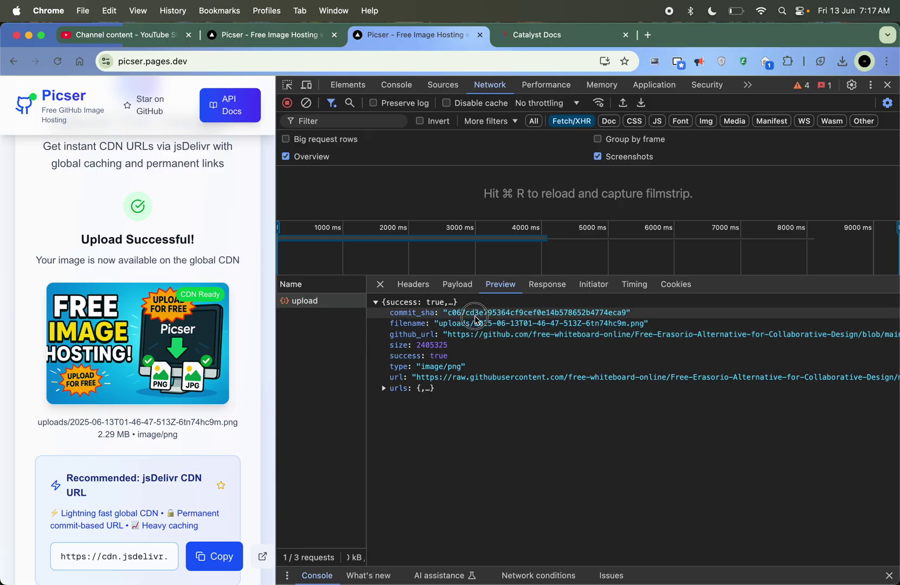
pyautogui.tripleClick(475, 314)
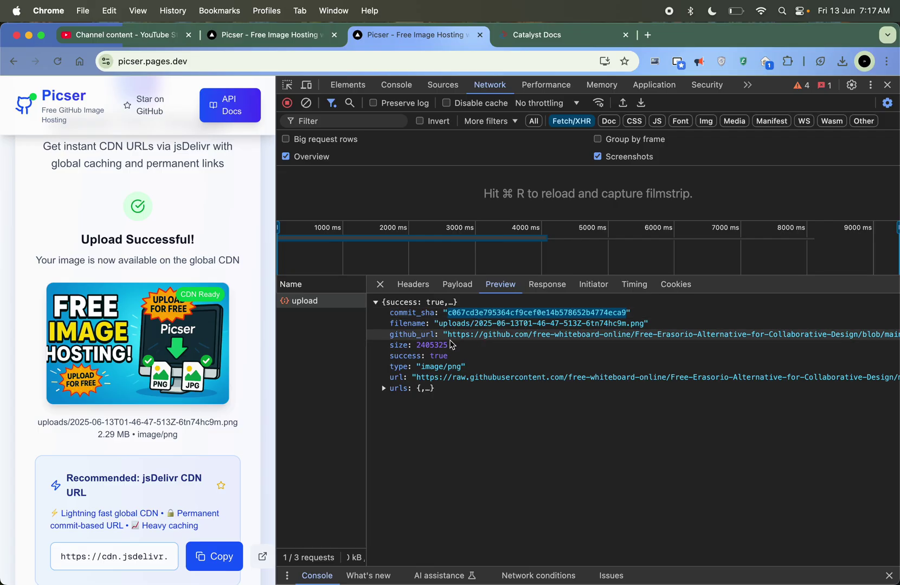
pyautogui.doubleClick(439, 356)
pyautogui.click(441, 367)
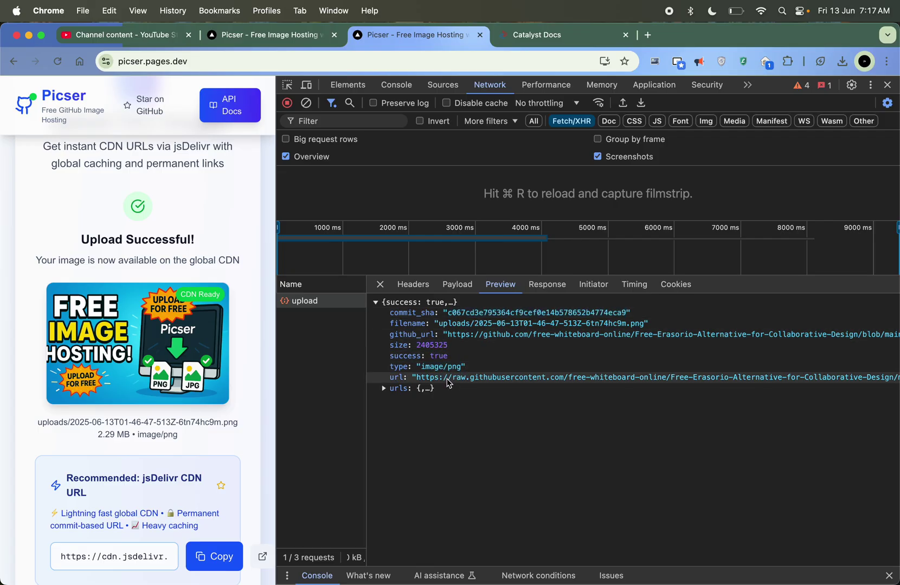
# - Expand the urls object and highlight the github_commit hash, jsdelivr main branch and jsdelivr_commit entry
pyautogui.click(383, 389)
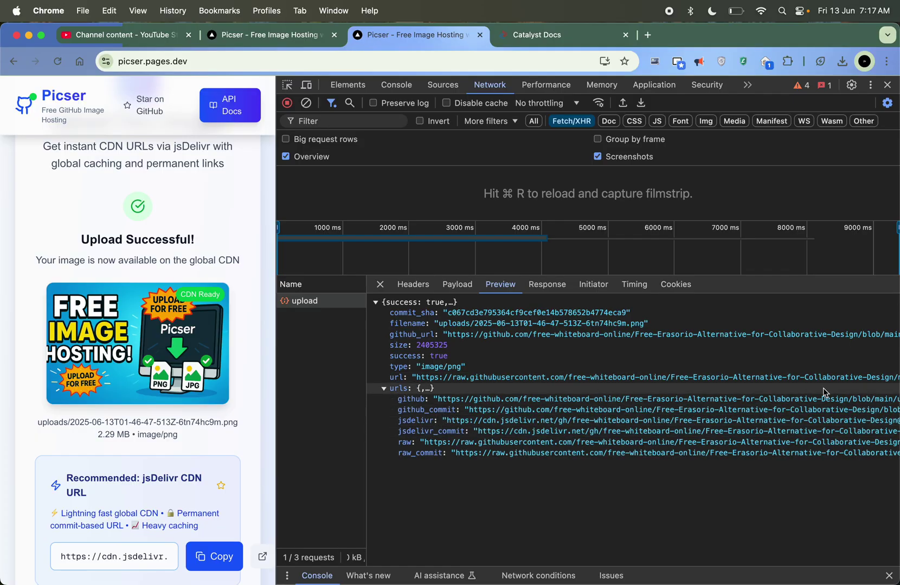
pyautogui.hscroll(6, 846, 400)
pyautogui.doubleClick(834, 411)
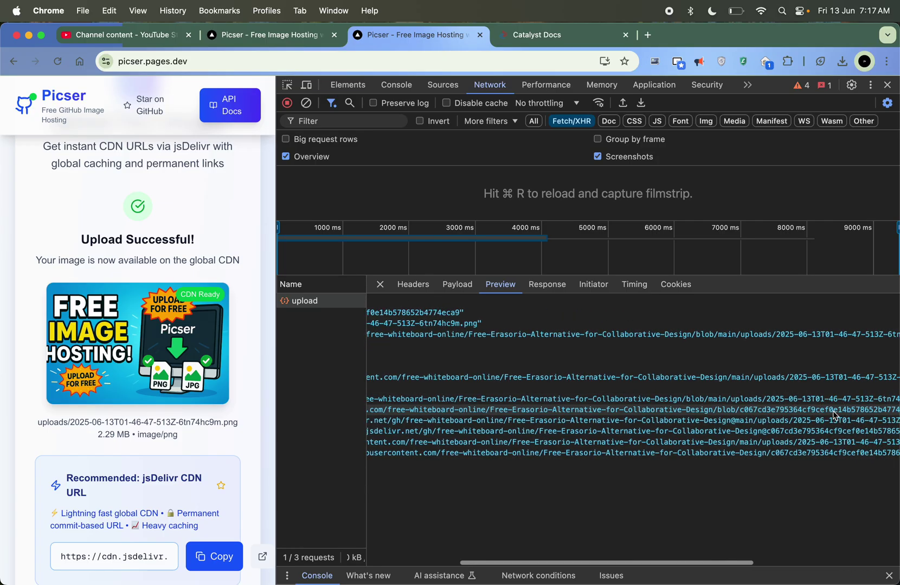
pyautogui.hscroll(1, 834, 415)
pyautogui.doubleClick(727, 422)
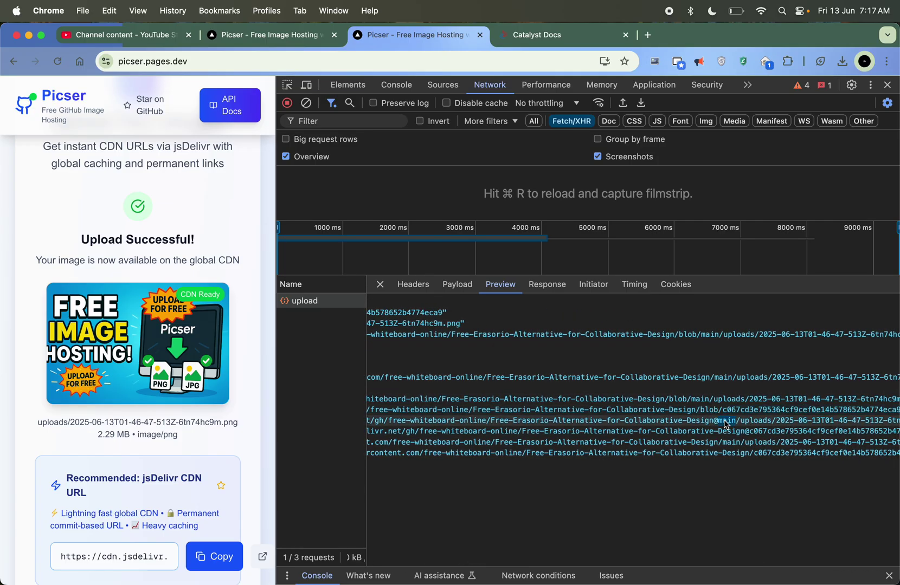
pyautogui.hscroll(-2, 726, 424)
pyautogui.hscroll(-5, 726, 424)
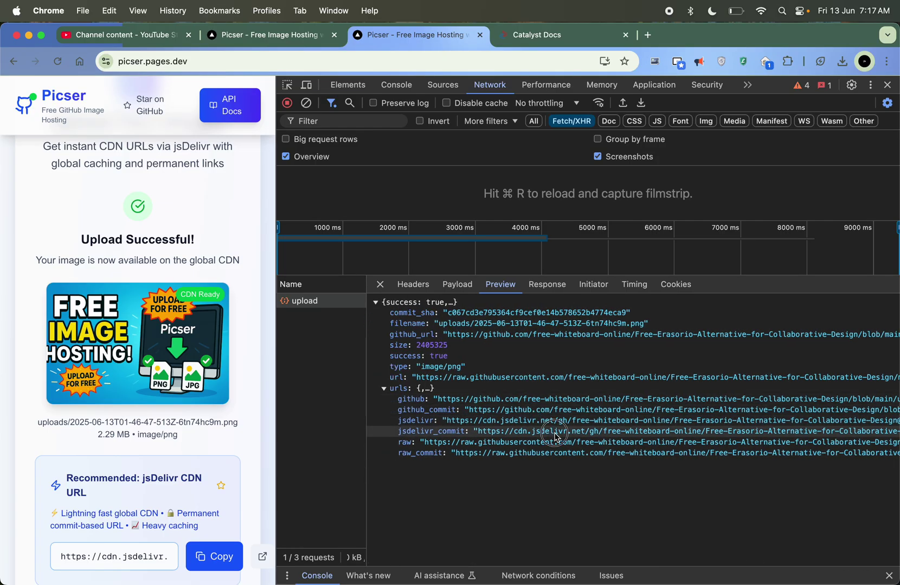
pyautogui.doubleClick(434, 431)
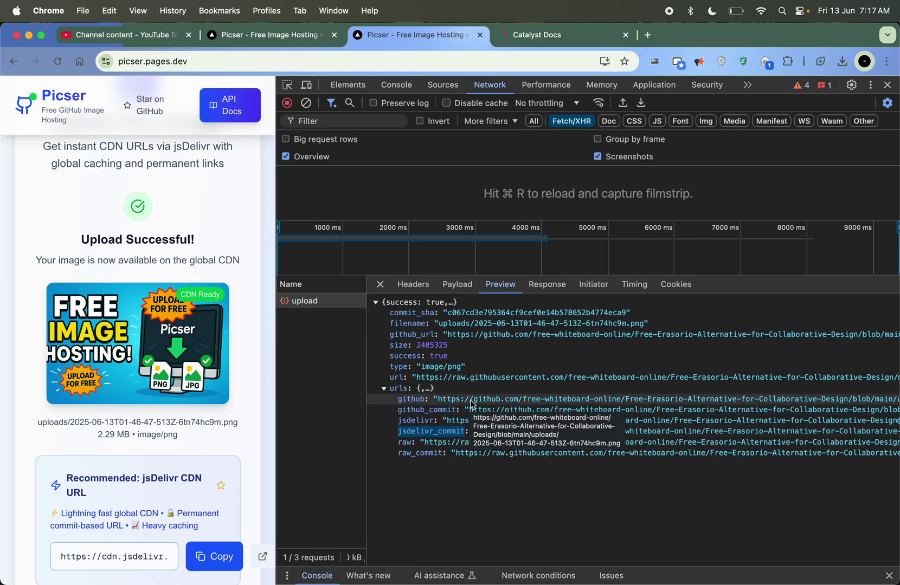
pyautogui.doubleClick(465, 434)
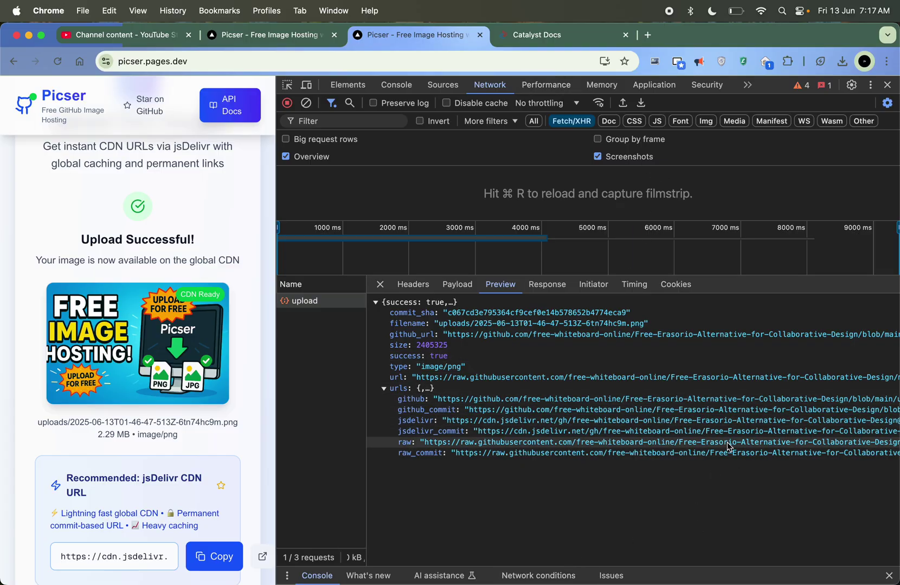
# - Close DevTools and open the newest upload full size from its commit-pinned cdn.jsdelivr.net link
pyautogui.click(892, 92)
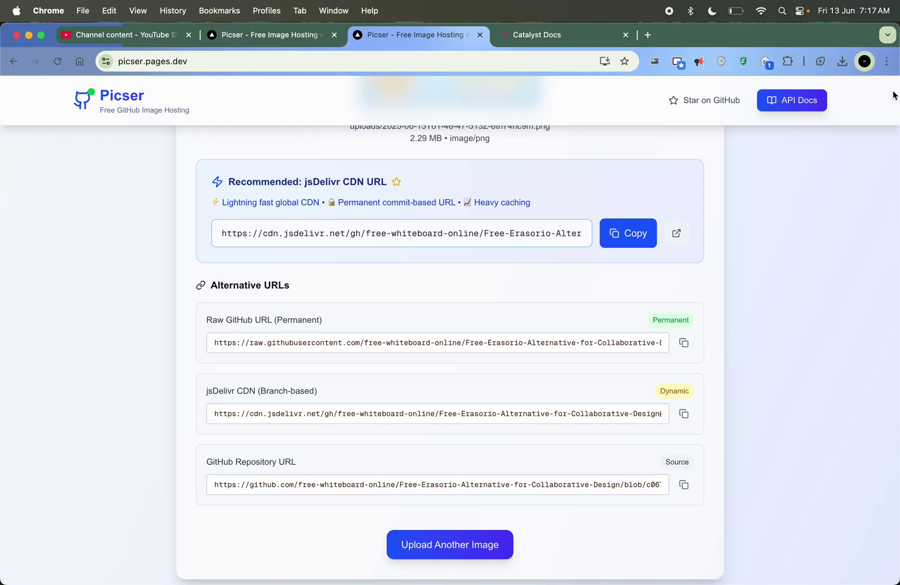
pyautogui.scroll(-6, 736, 249)
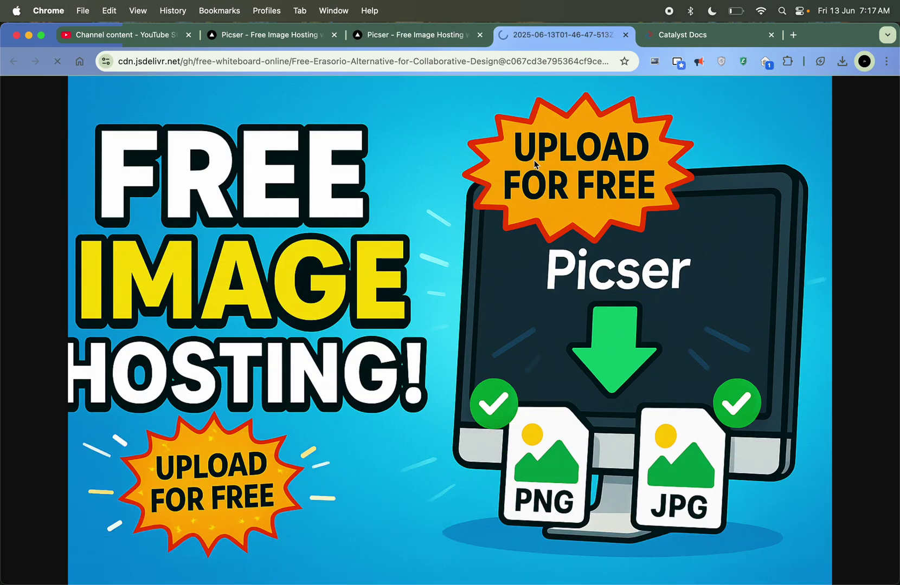
pyautogui.doubleClick(543, 61)
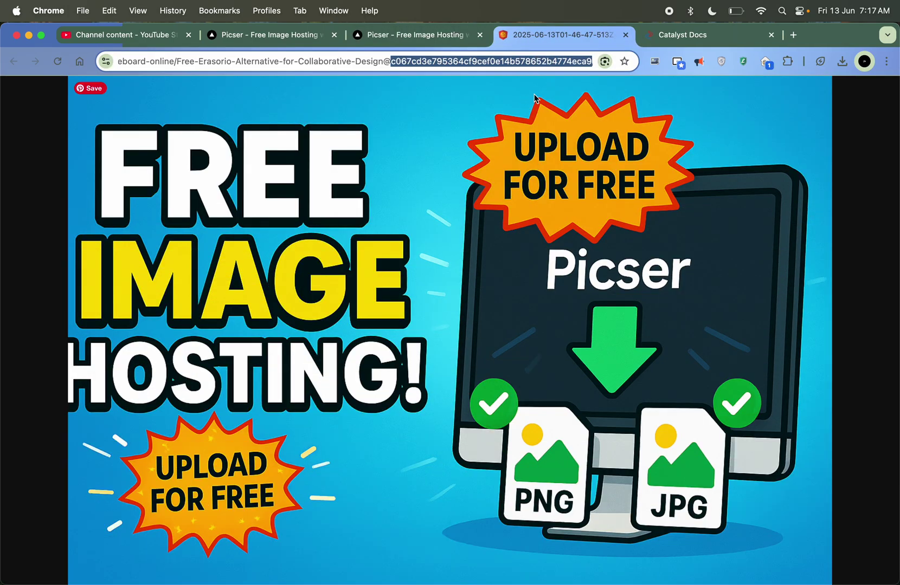
pyautogui.click(498, 105)
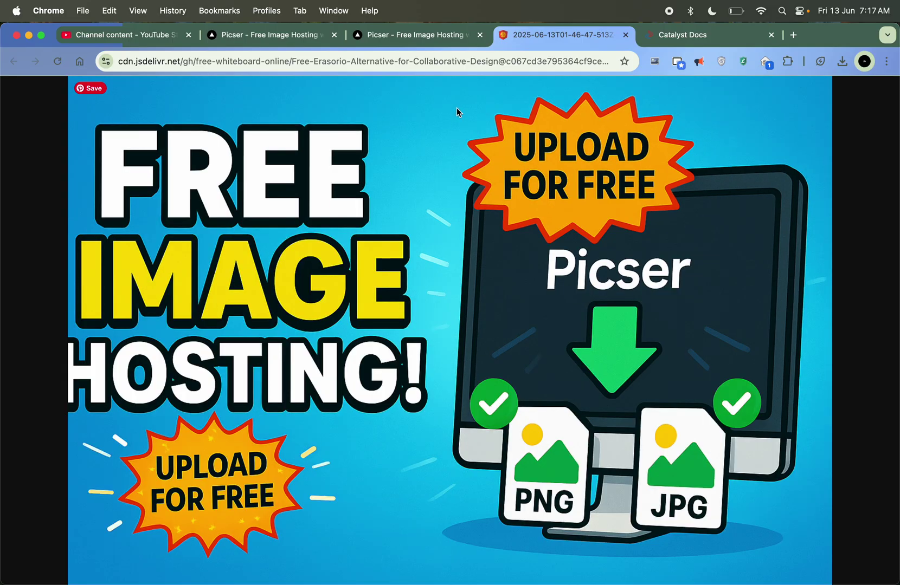
pyautogui.doubleClick(531, 61)
pyautogui.write('main')
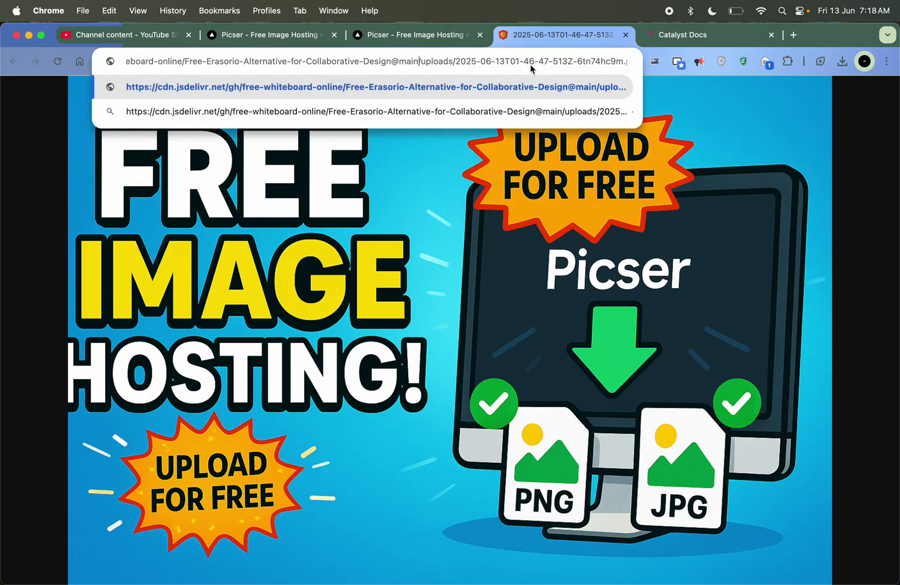
pyautogui.press('BackSpace')
pyautogui.press('BackSpace')
pyautogui.press('BackSpace')
pyautogui.press('BackSpace')
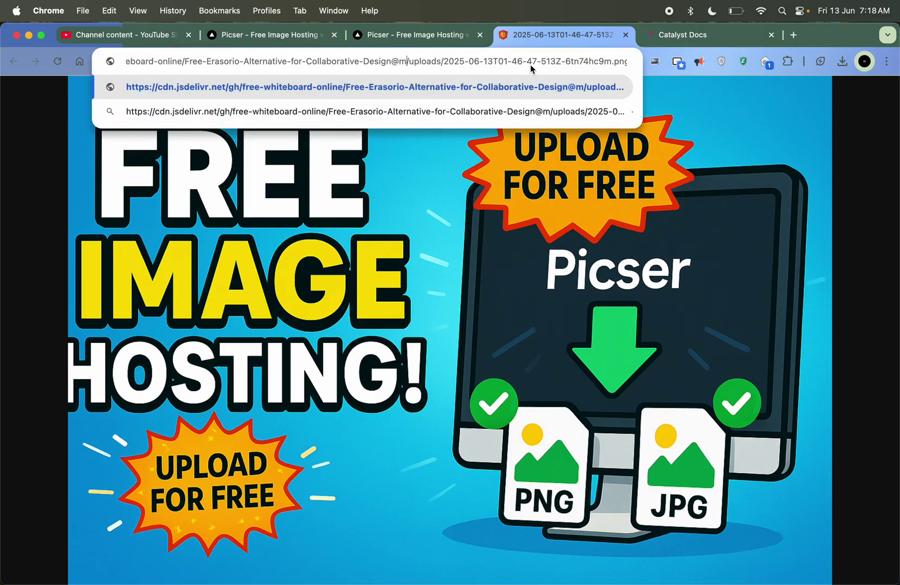
pyautogui.write('latest')
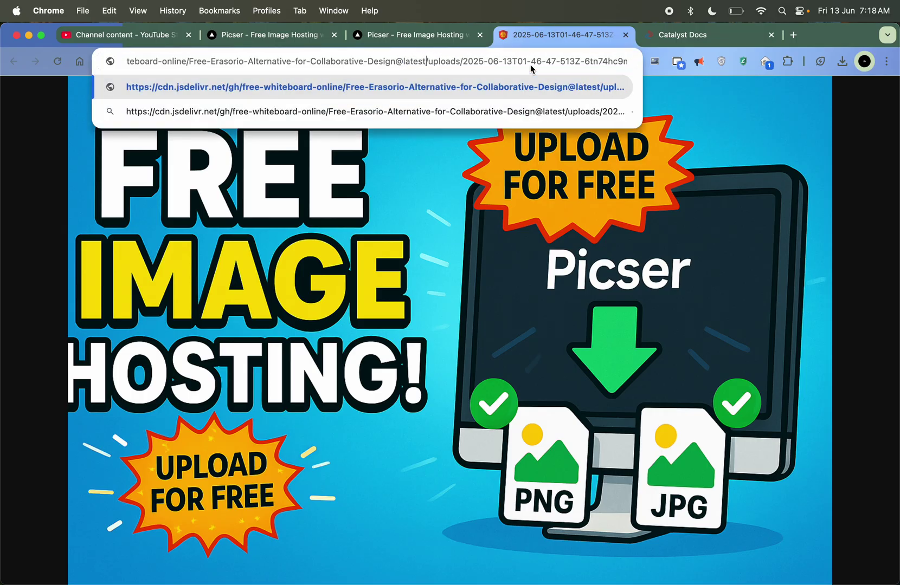
pyautogui.press('Return')
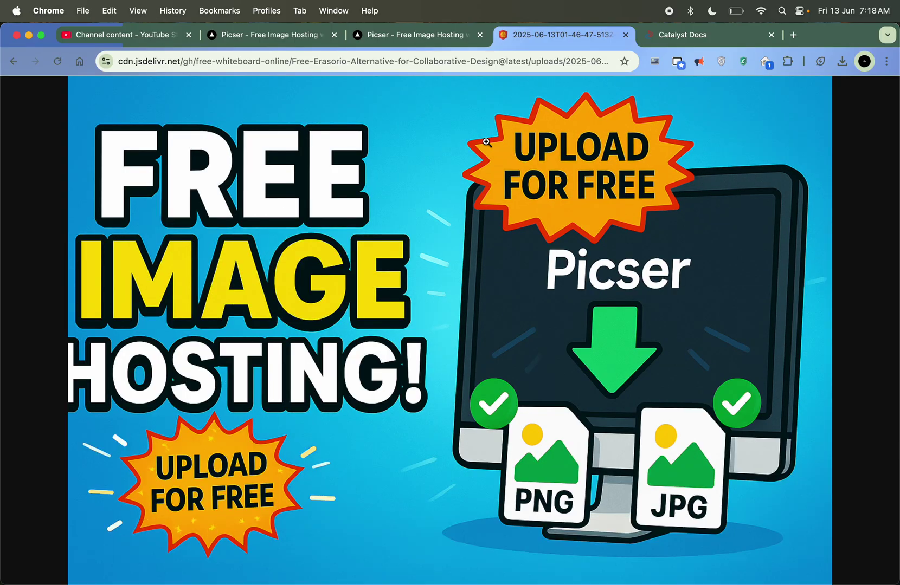
pyautogui.press('super+w')
# - Close the Catalyst Docs tab and open the picser GitHub repository from the Picser site
pyautogui.scroll(15, 486, 145)
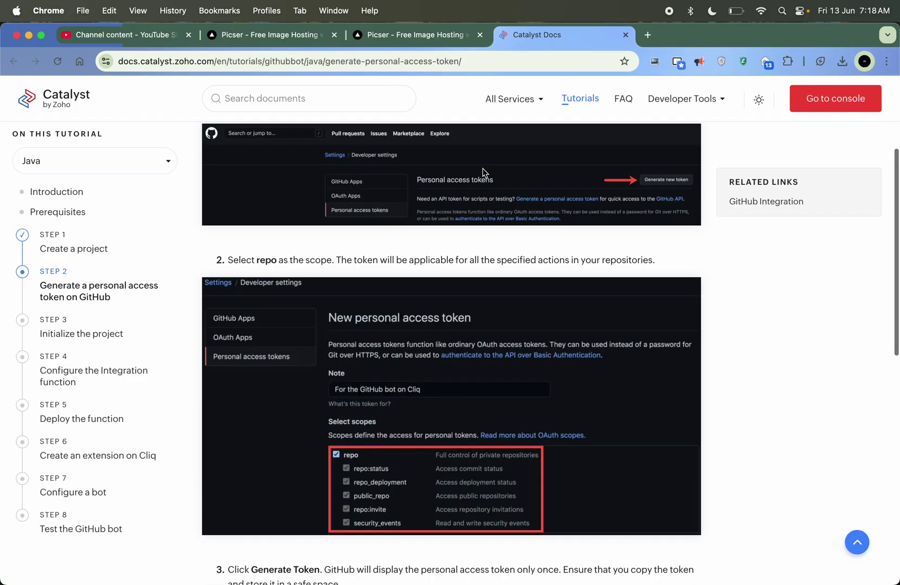
pyautogui.press('super+w')
pyautogui.scroll(15, 482, 171)
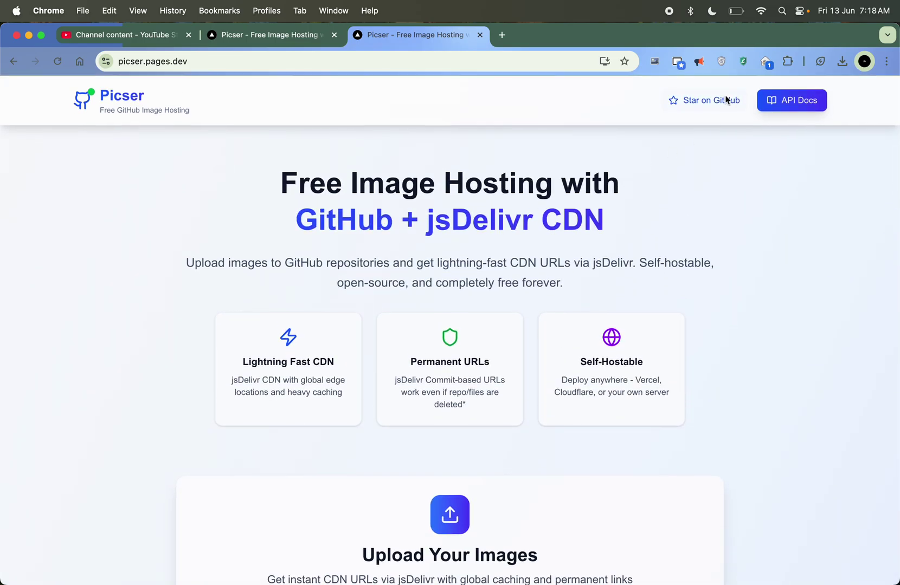
pyautogui.click(707, 100)
pyautogui.click(575, 44)
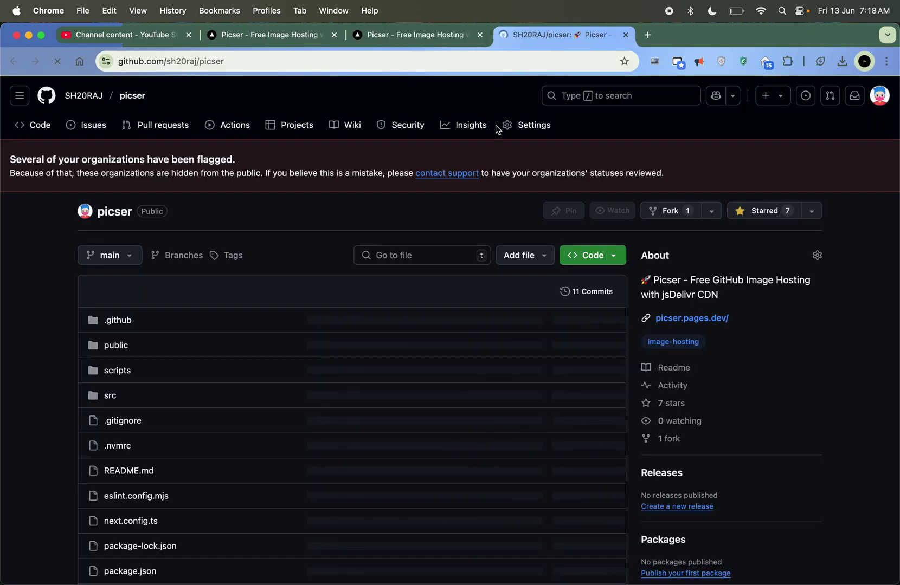
# - Scroll through the picser README, then go to the repository's Issues page
pyautogui.scroll(-6, 532, 297)
pyautogui.scroll(-20, 549, 385)
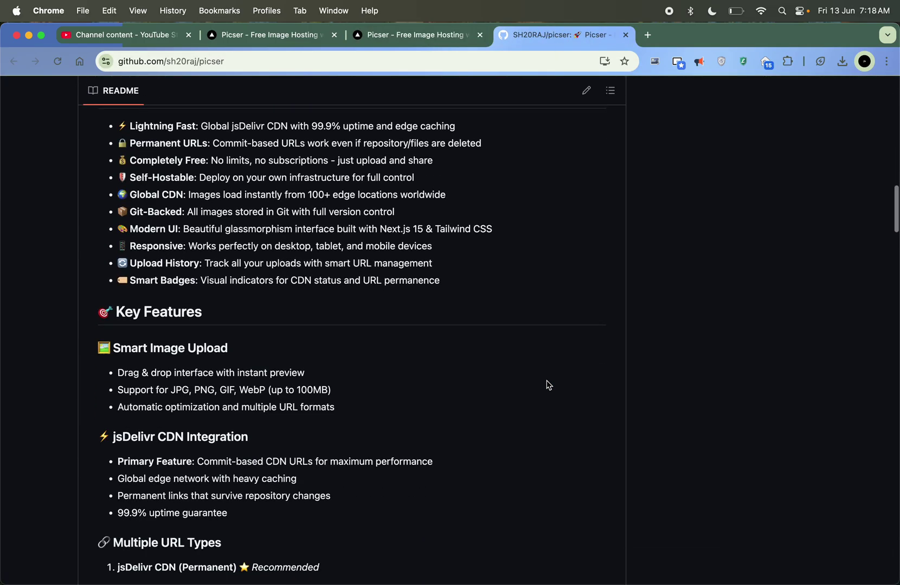
pyautogui.scroll(-20, 549, 386)
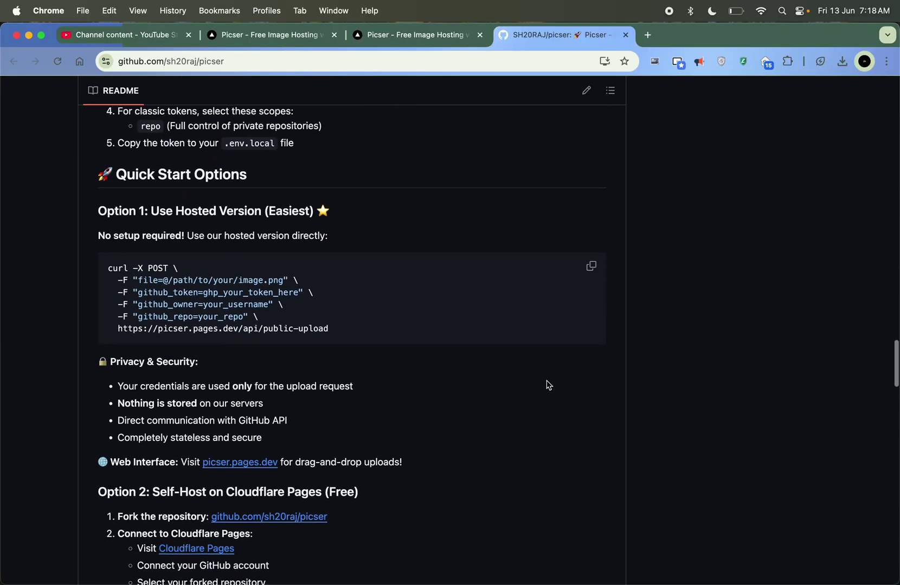
pyautogui.scroll(20, 547, 383)
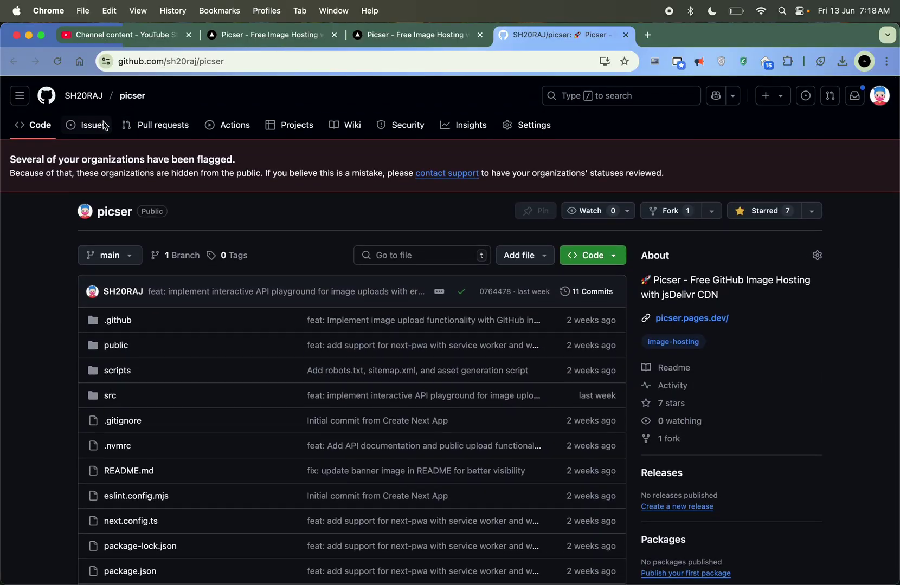
pyautogui.click(104, 126)
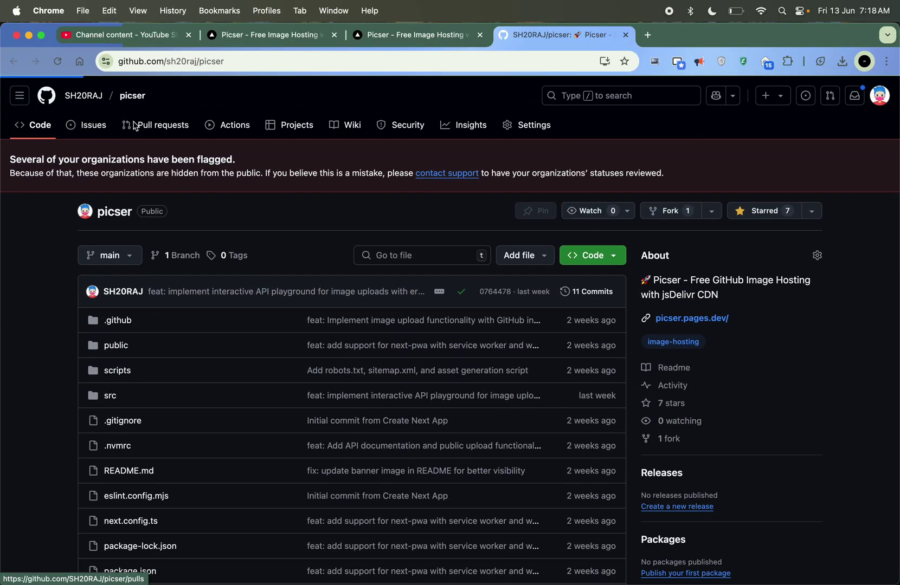
# - Close the duplicate Picser tab and the GitHub Issues tab
pyautogui.click(413, 36)
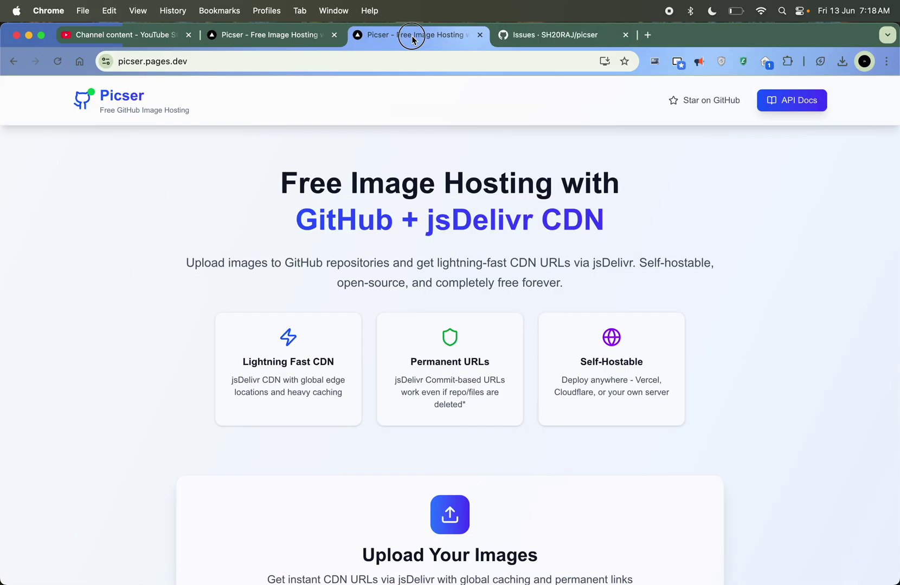
pyautogui.click(291, 34)
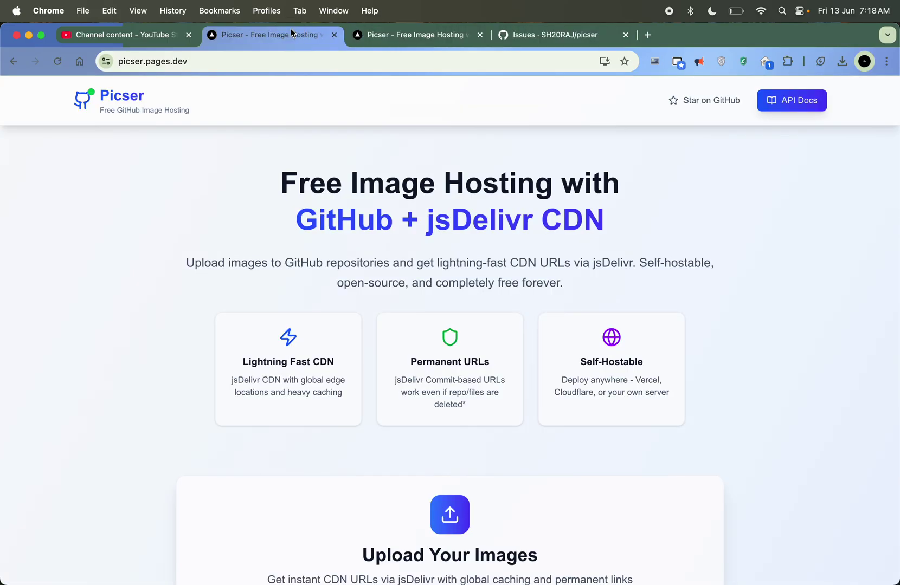
pyautogui.press('super+w')
pyautogui.click(377, 39)
pyautogui.press('super+w')
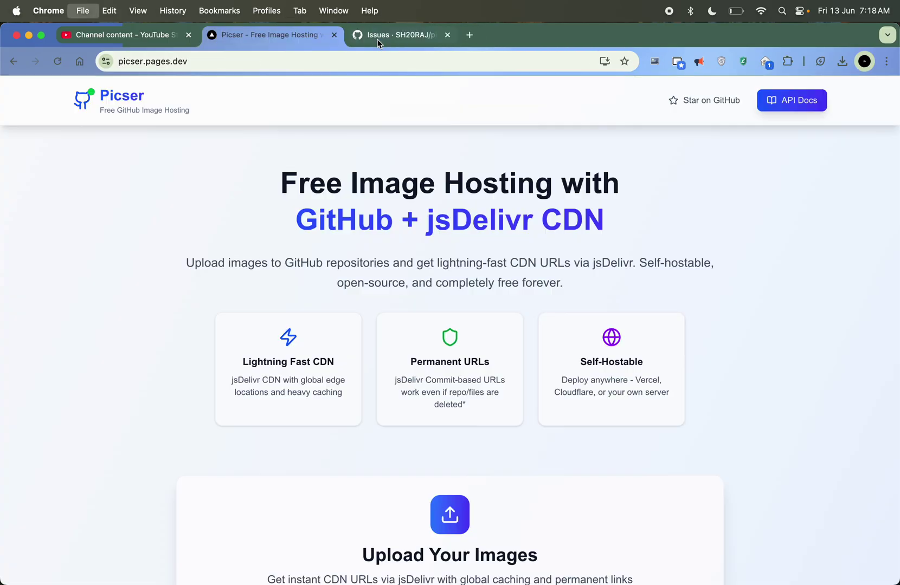
# - Close the YouTube Studio tab, leaving only the picser.pages.dev homepage
pyautogui.click(156, 42)
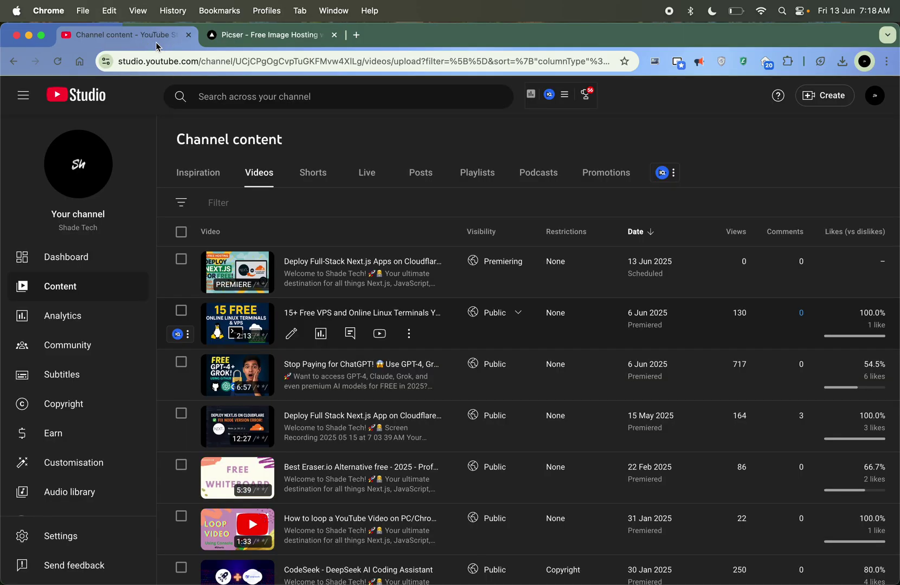
pyautogui.click(201, 40)
pyautogui.click(124, 35)
pyautogui.press('super+w')
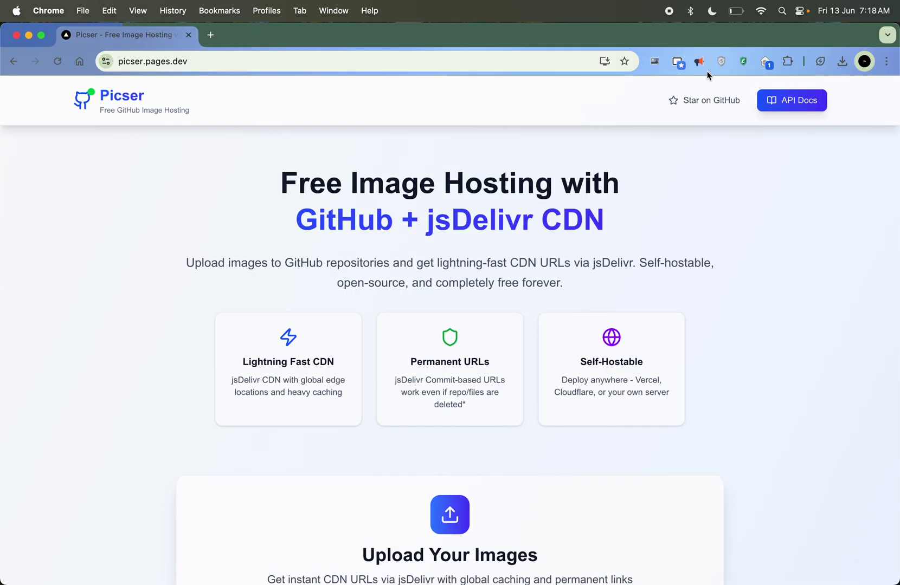